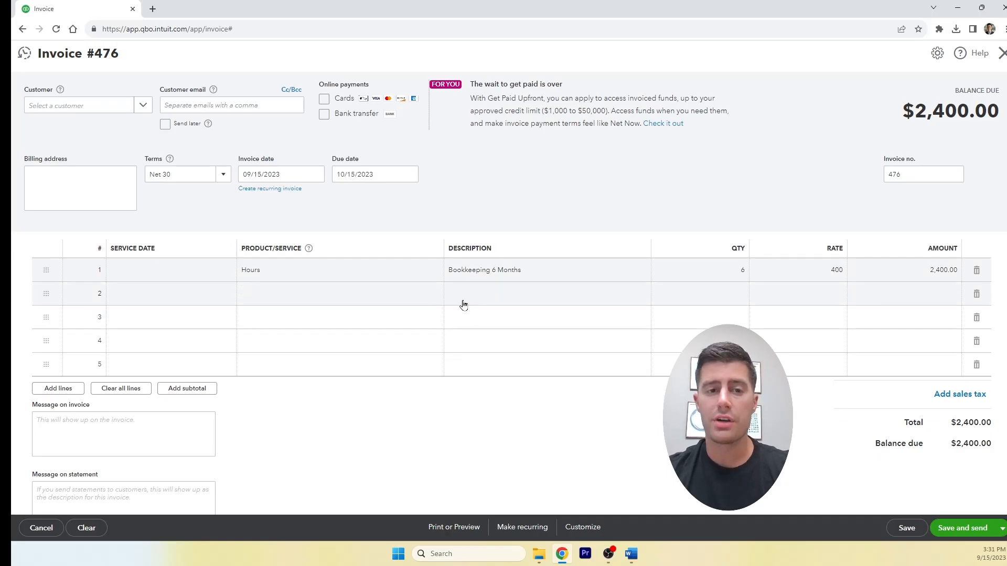
# Assign the invoice to All Good Logistics with its customer email, and save it to prepare the email for sending.
pyautogui.click(239, 107)
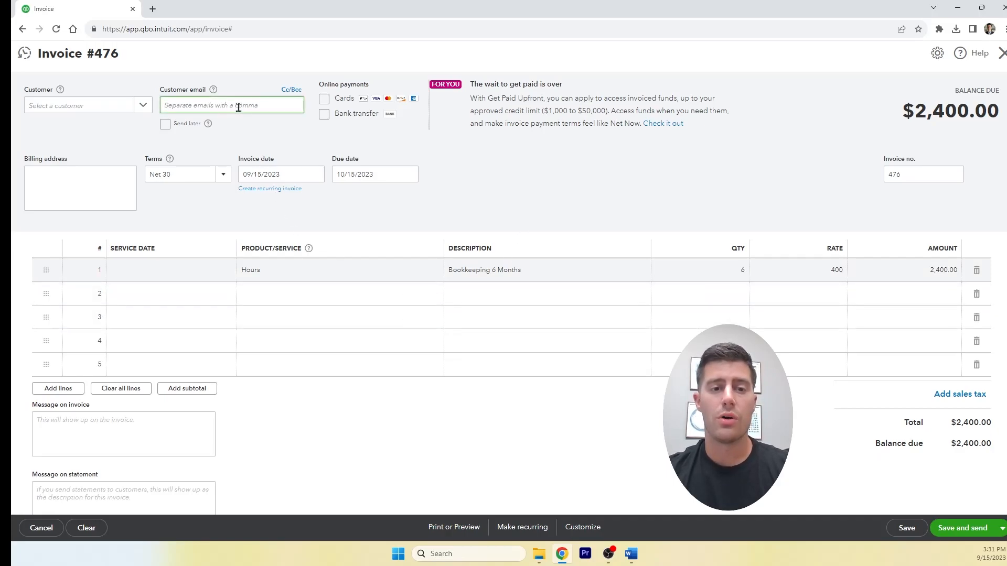
pyautogui.write('za')
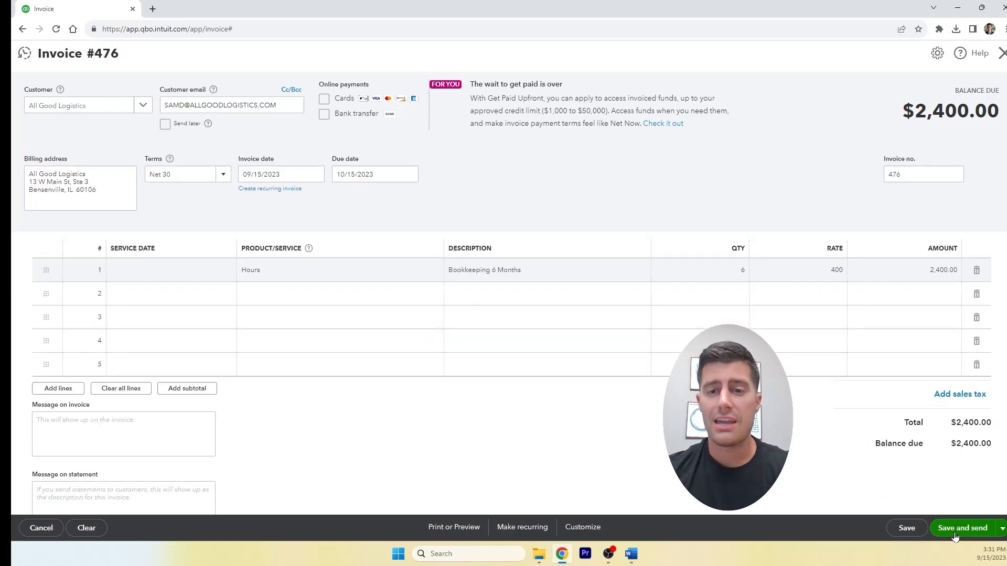
pyautogui.click(954, 536)
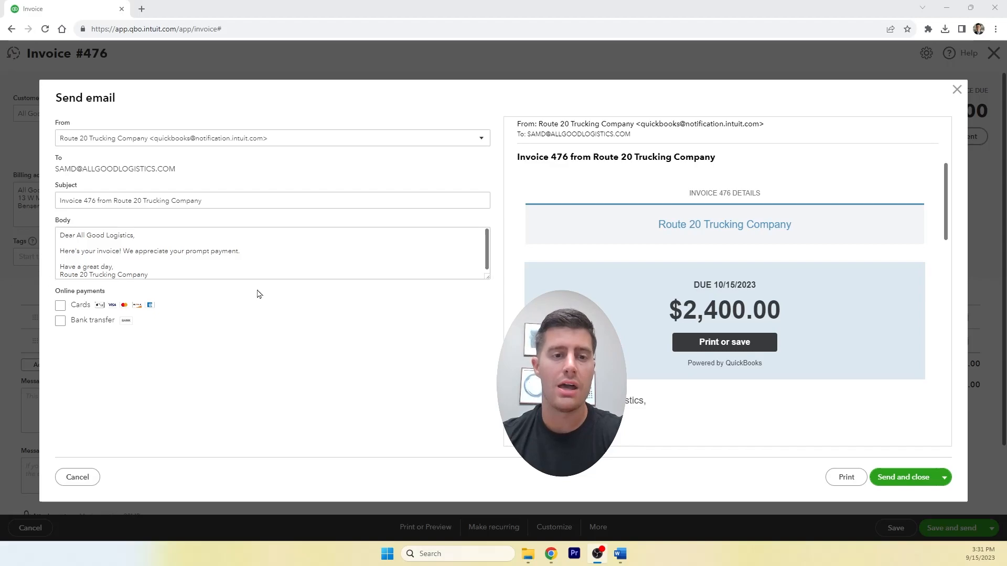
# Review the invoice email's body, subject and preview down to the balance due, and close it without sending.
pyautogui.click(175, 269)
pyautogui.hotkey('ctrl', 'a')
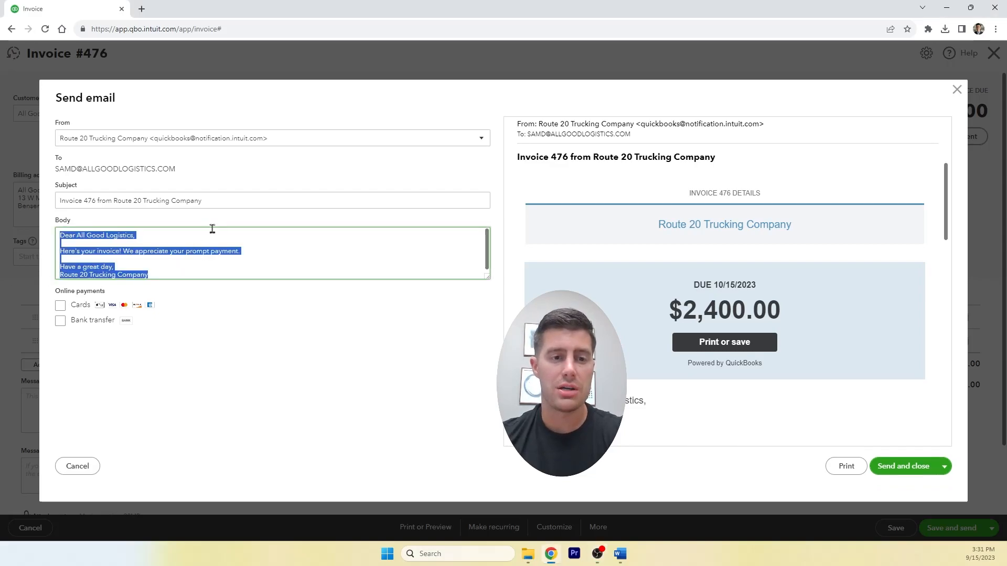
pyautogui.click(225, 200)
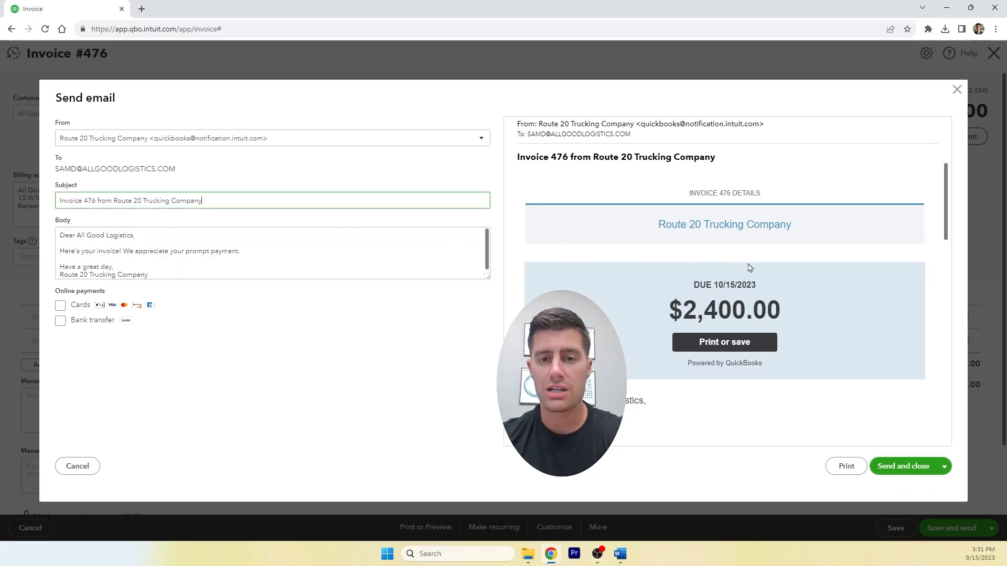
pyautogui.scroll(-4, 748, 267)
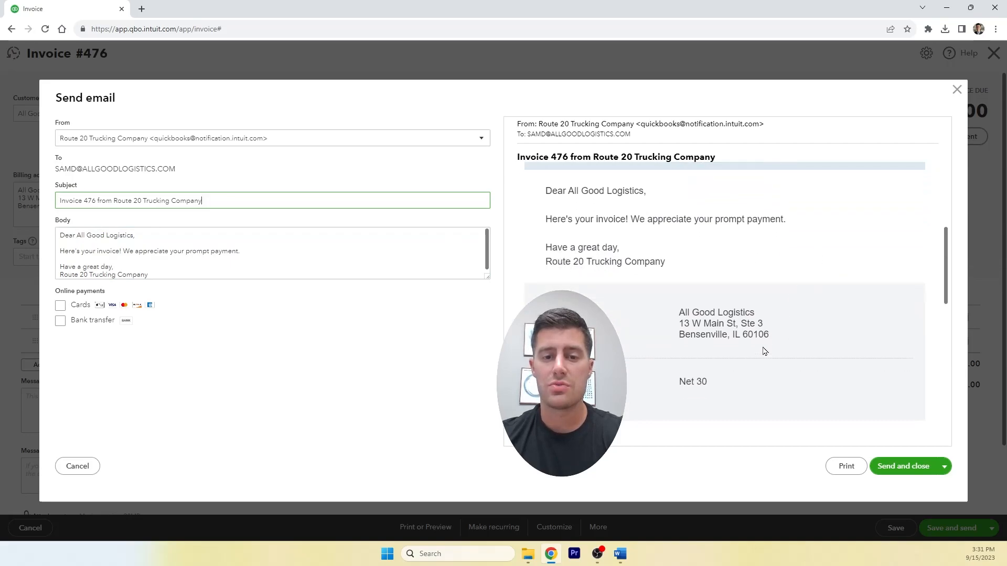
pyautogui.scroll(-5, 776, 314)
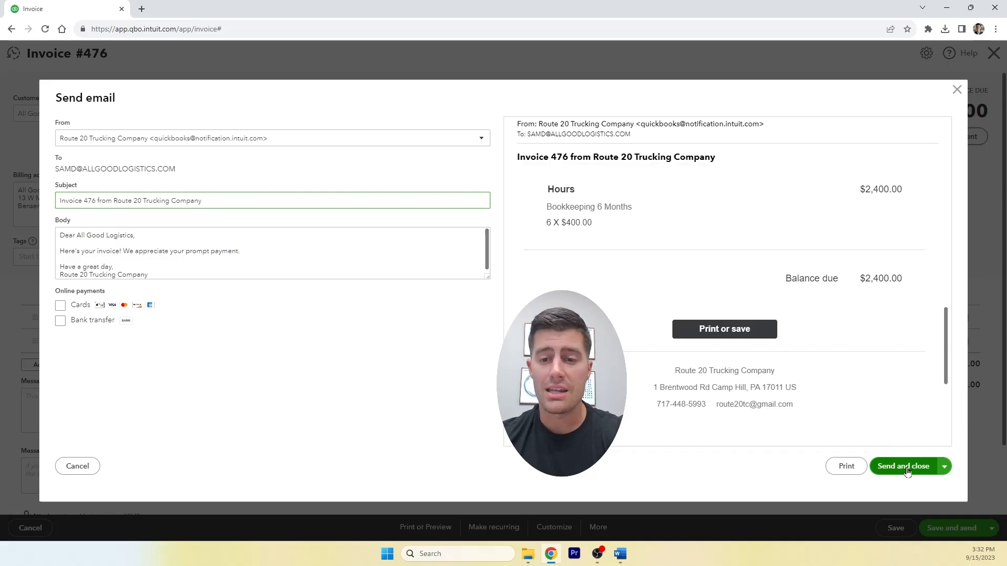
pyautogui.click(956, 90)
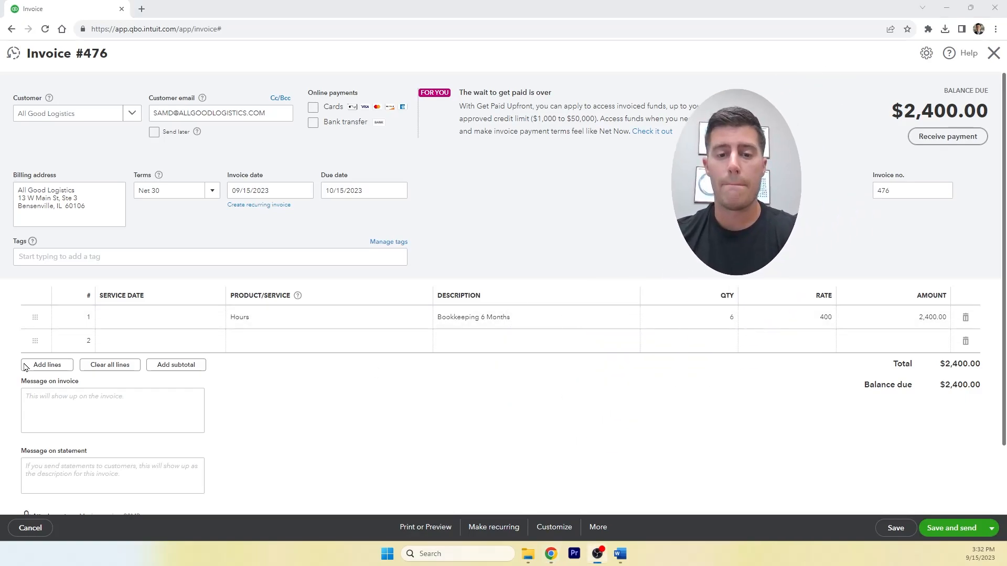
# Check the invoice's print preview, and save and close the invoice.
pyautogui.click(421, 528)
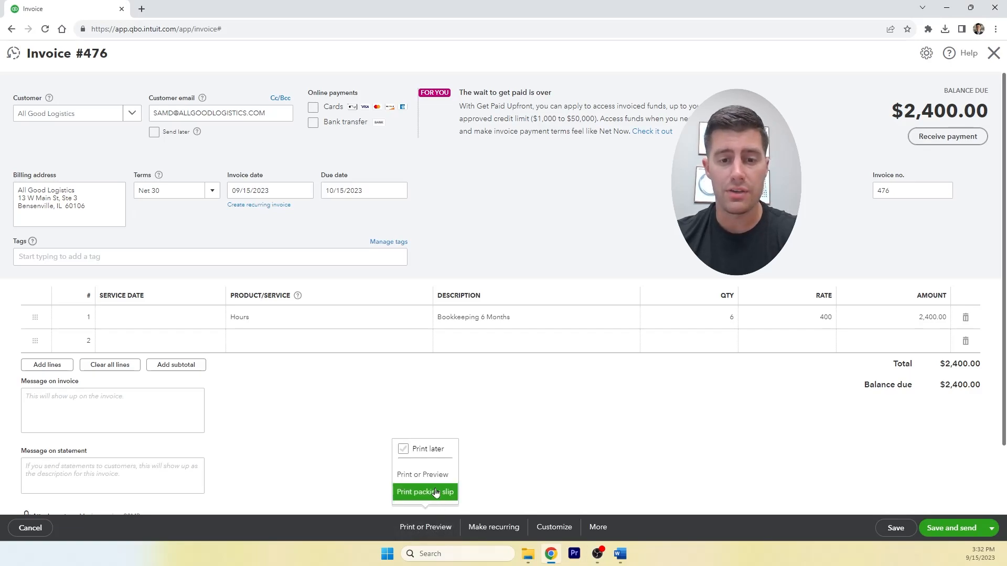
pyautogui.click(422, 475)
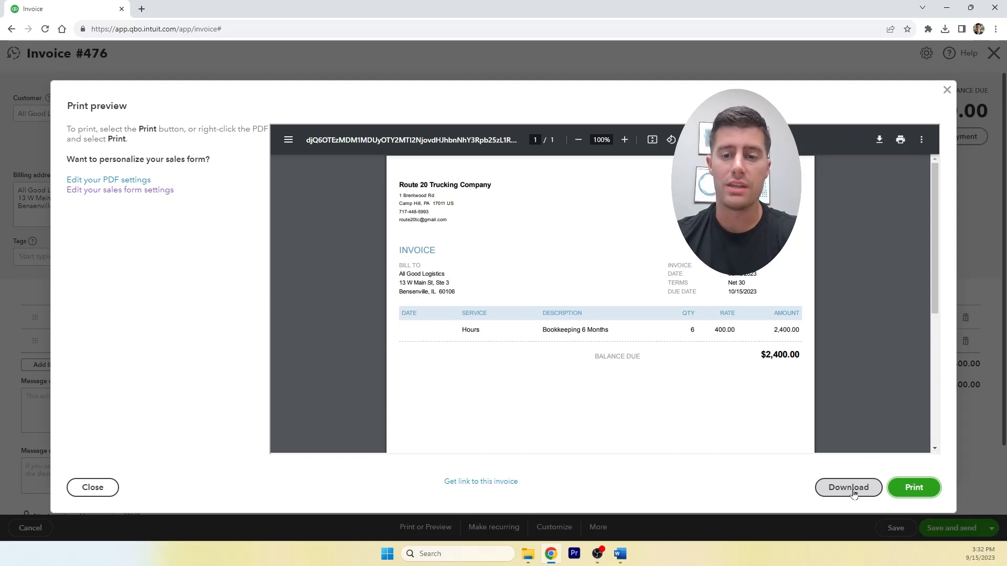
pyautogui.click(947, 90)
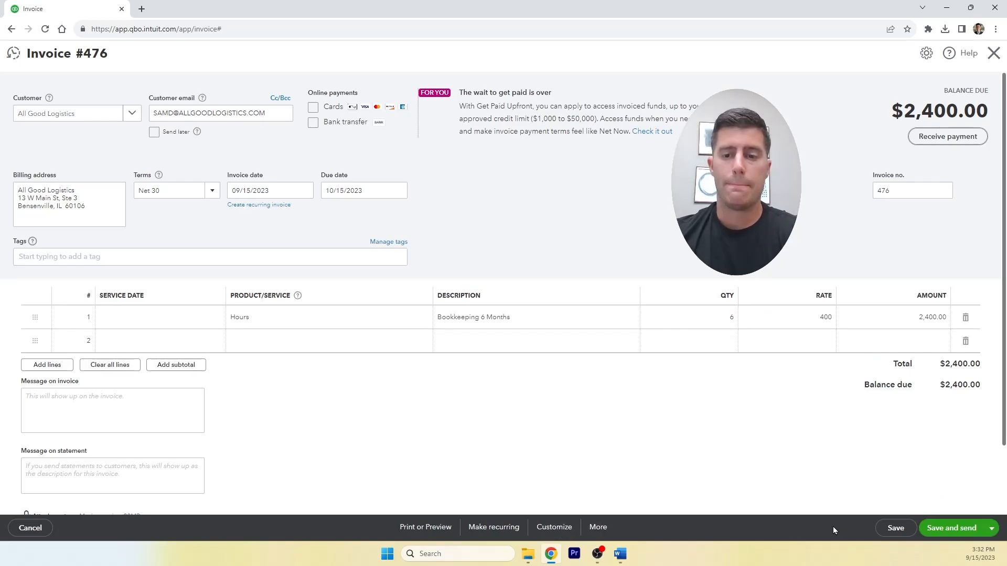
pyautogui.click(991, 528)
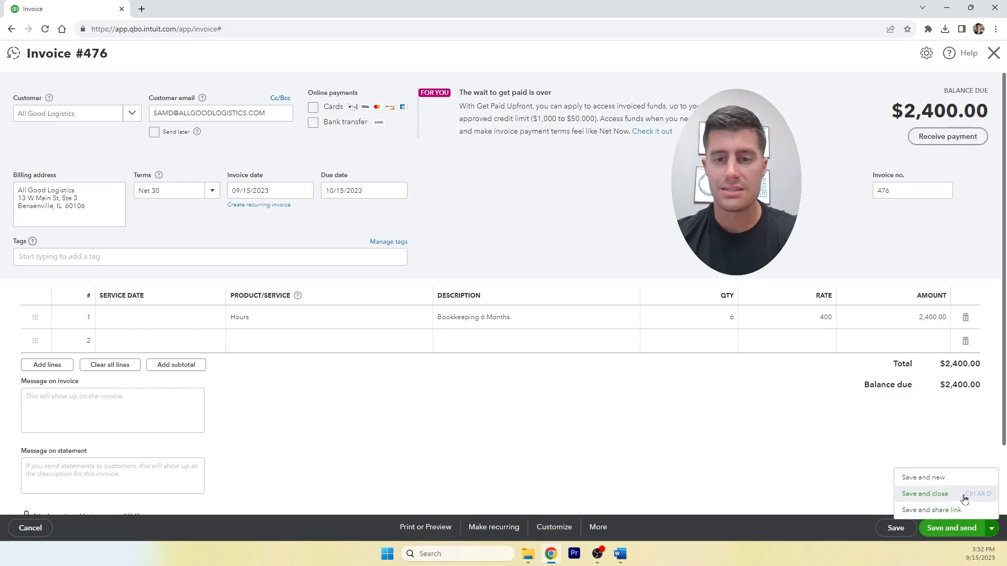
pyautogui.click(947, 499)
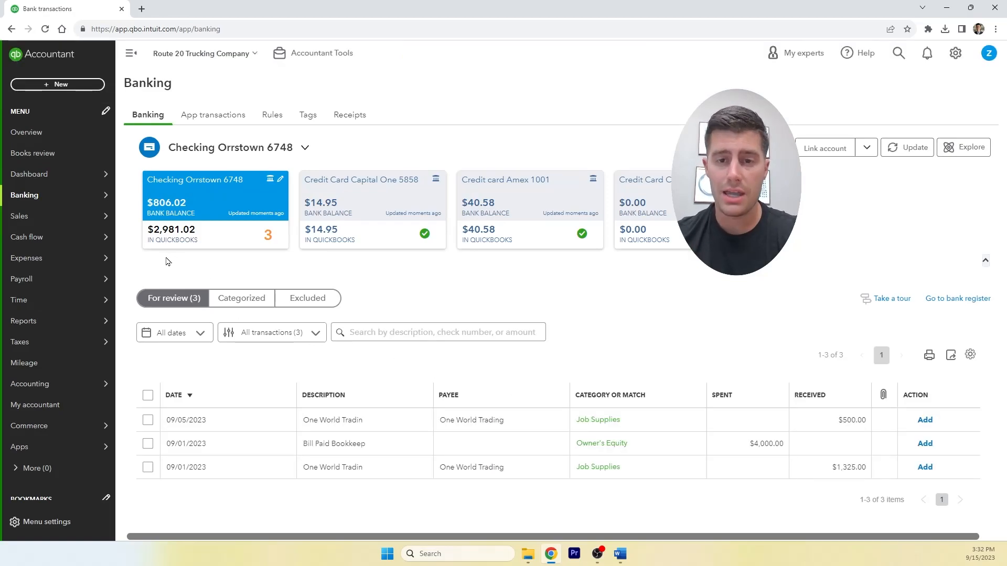
pyautogui.click(59, 86)
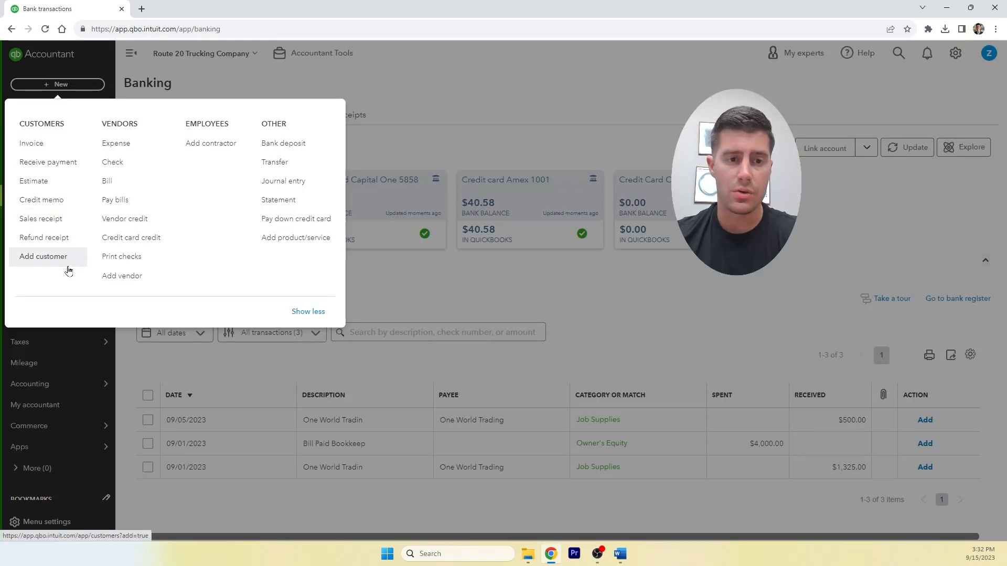
pyautogui.click(54, 169)
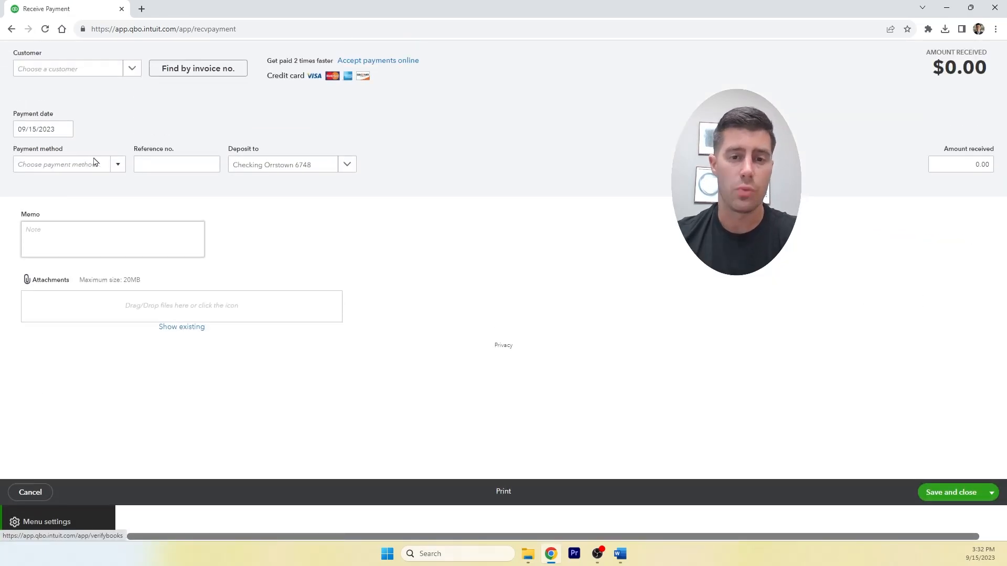
pyautogui.click(993, 52)
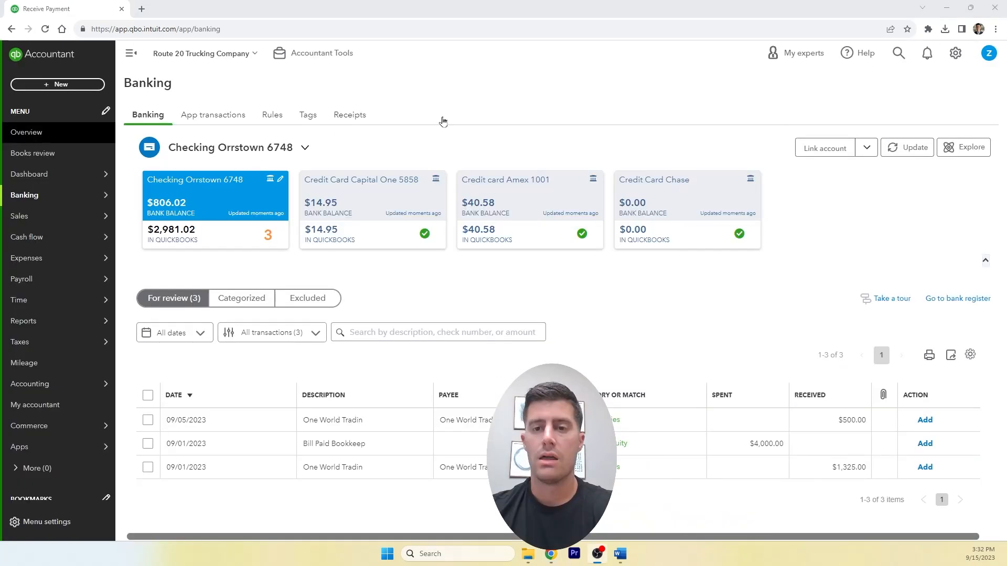
# Search all transactions for the amount 2400 to locate the All Good Logistics invoice, and dismiss the search.
pyautogui.click(899, 53)
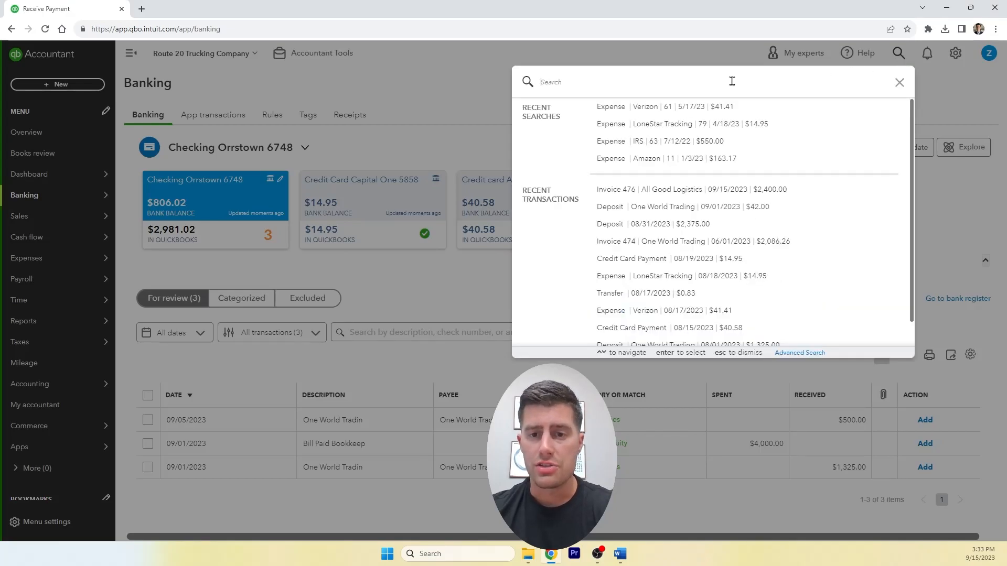
pyautogui.write('2400')
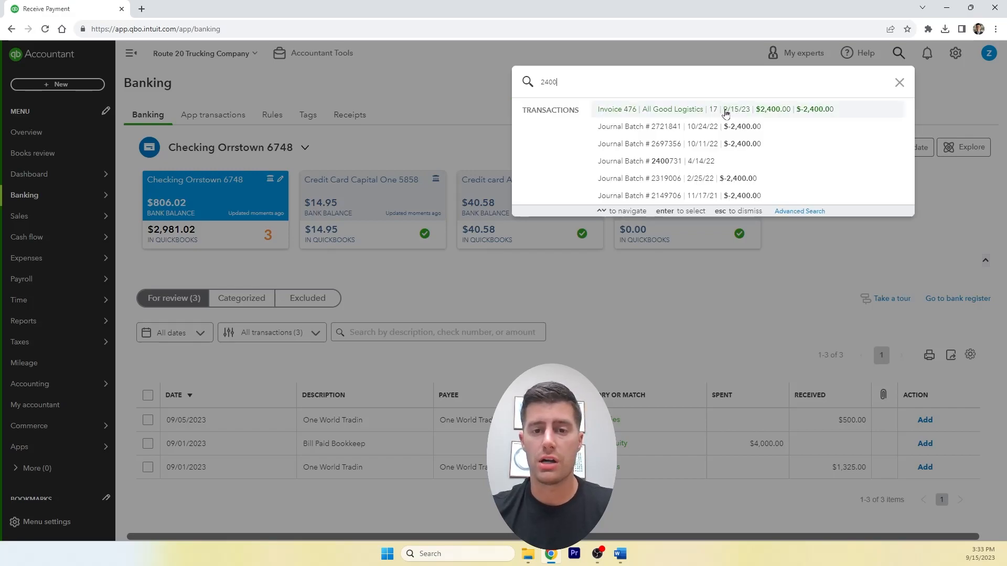
pyautogui.click(425, 290)
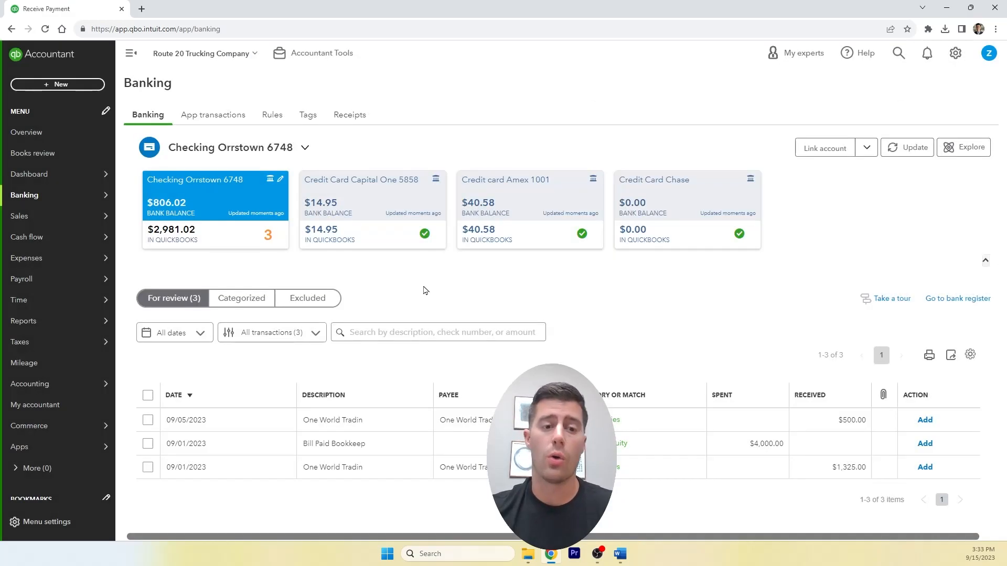
# Open the All Good Logistics record from the Sales customer list and dismiss the introductory tip.
pyautogui.moveTo(62, 226)
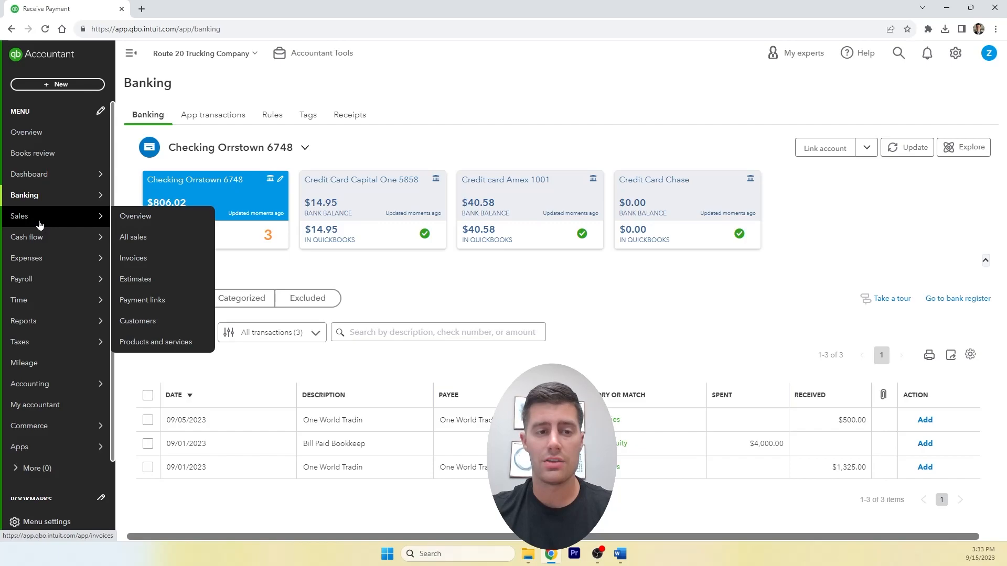
pyautogui.click(61, 226)
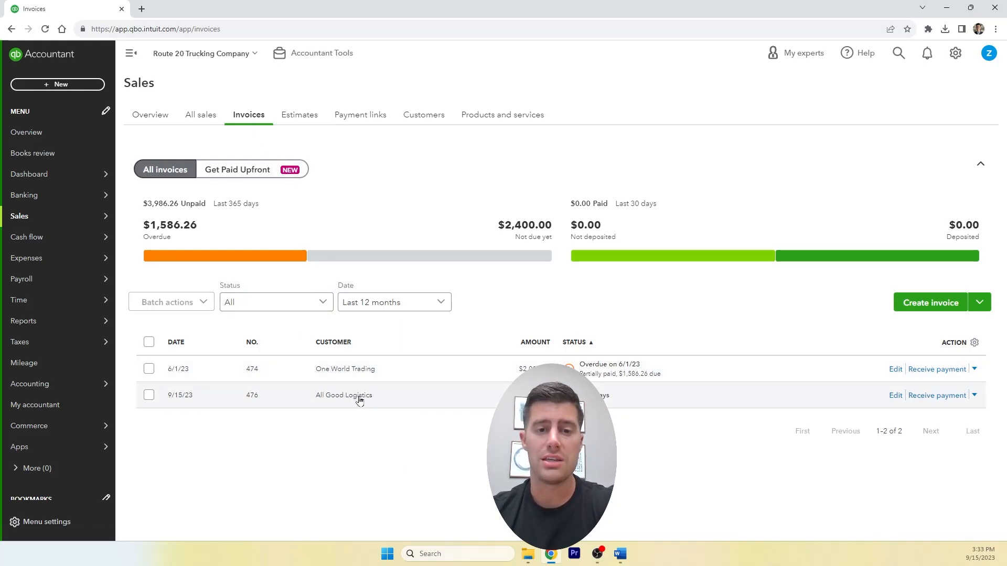
pyautogui.click(424, 120)
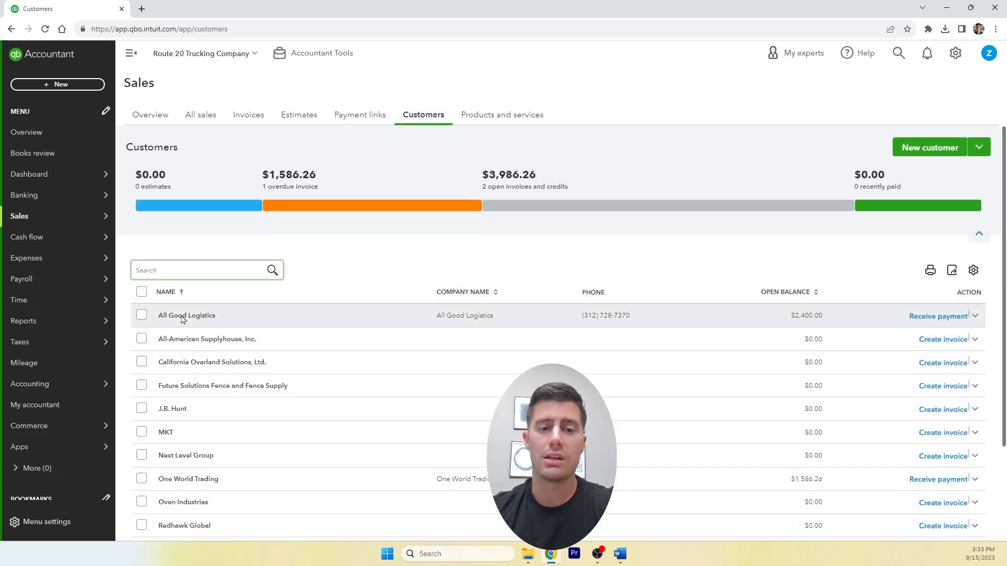
pyautogui.click(183, 317)
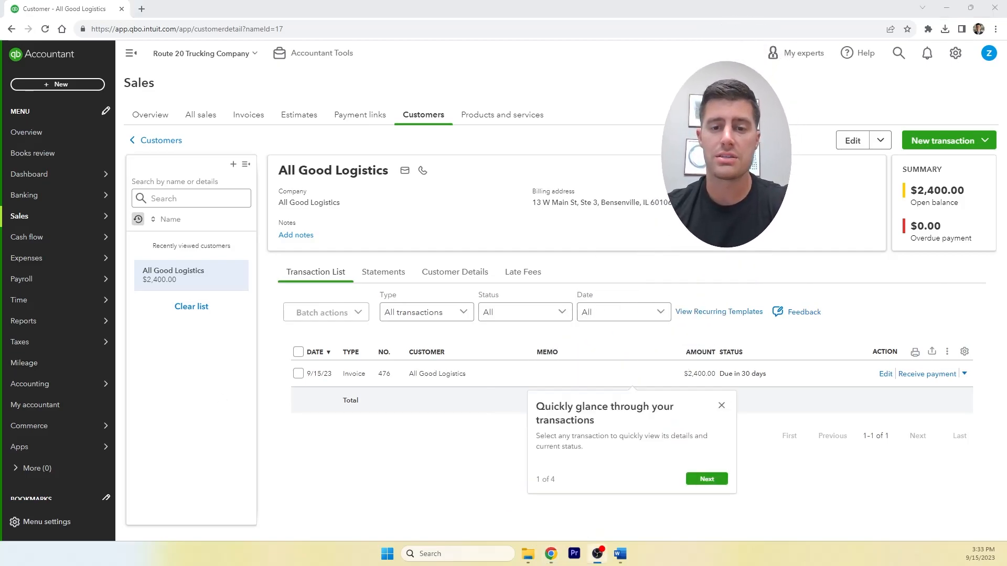
pyautogui.click(722, 406)
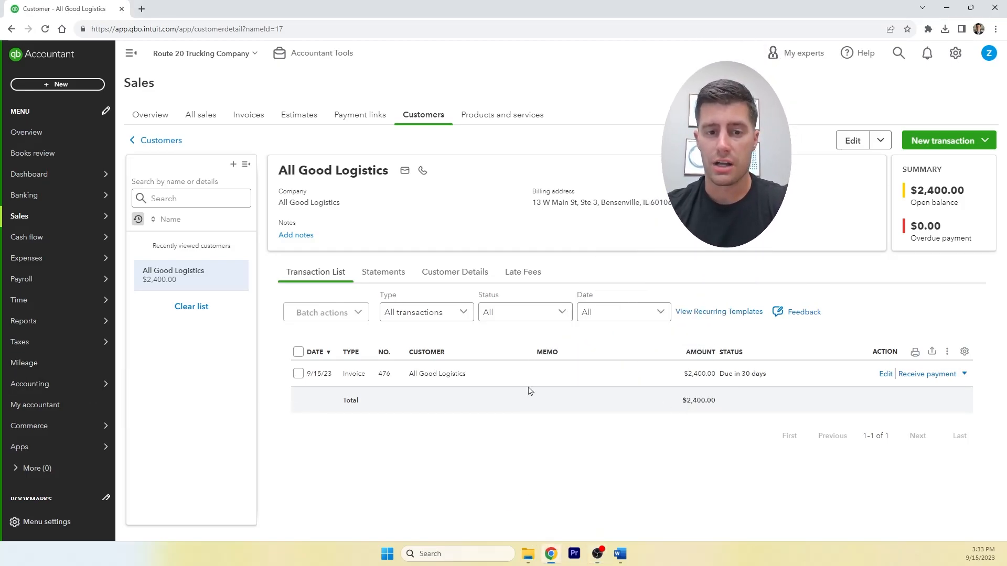
# Filter the All Good Logistics transactions by the Open and Overdue statuses, check the type and date filters, and reset the status to All.
pyautogui.click(531, 323)
pyautogui.click(537, 363)
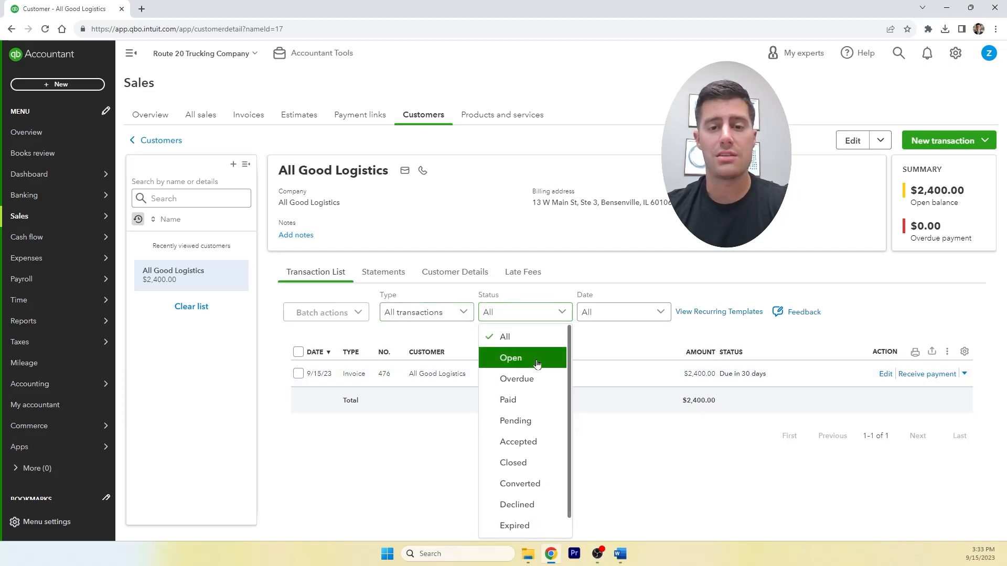
pyautogui.click(542, 316)
pyautogui.click(541, 381)
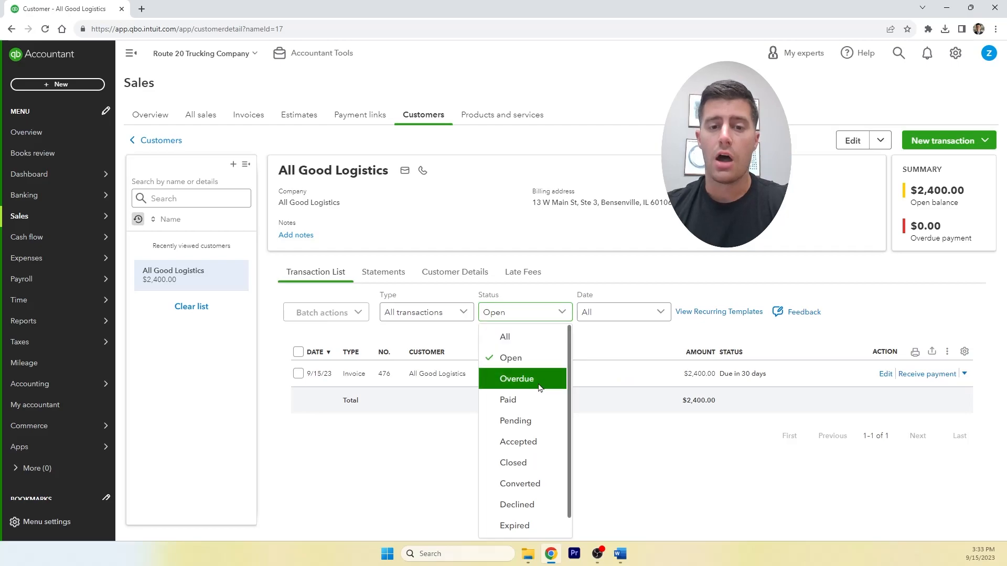
pyautogui.click(453, 318)
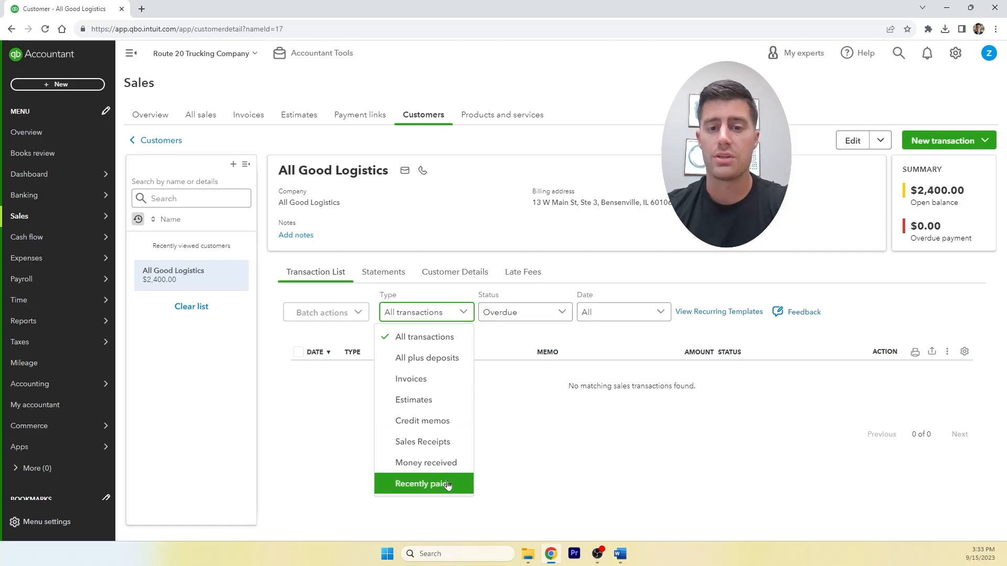
pyautogui.click(636, 316)
pyautogui.click(508, 447)
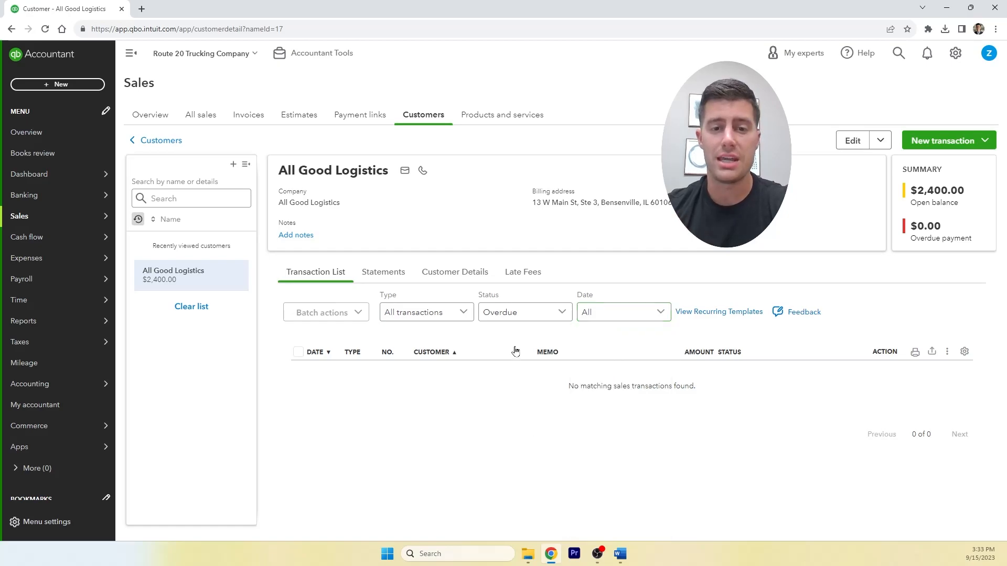
pyautogui.click(522, 313)
pyautogui.click(519, 335)
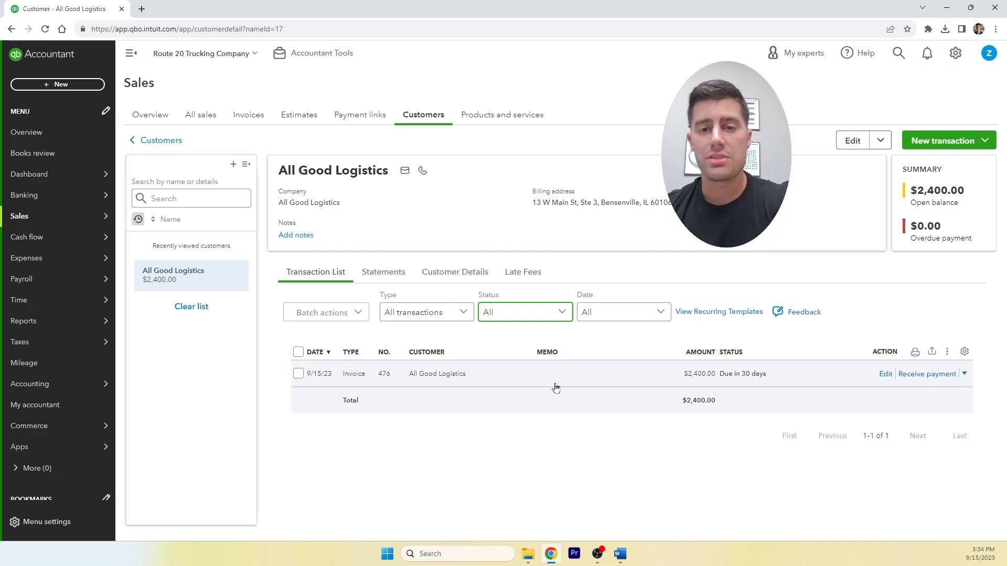
# Start receiving payment for the All Good Logistics invoice and check the payment date calendar.
pyautogui.click(928, 375)
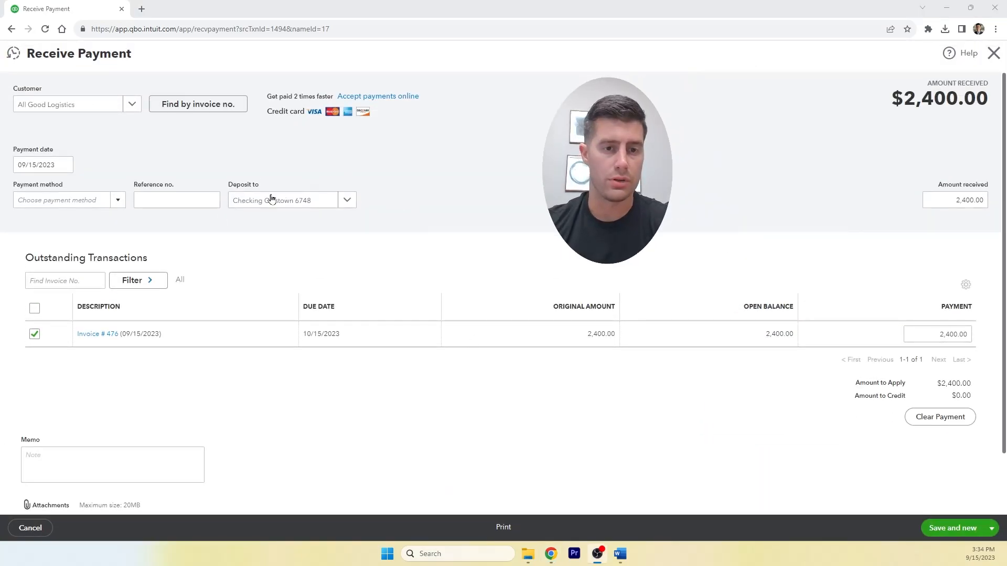
pyautogui.click(64, 166)
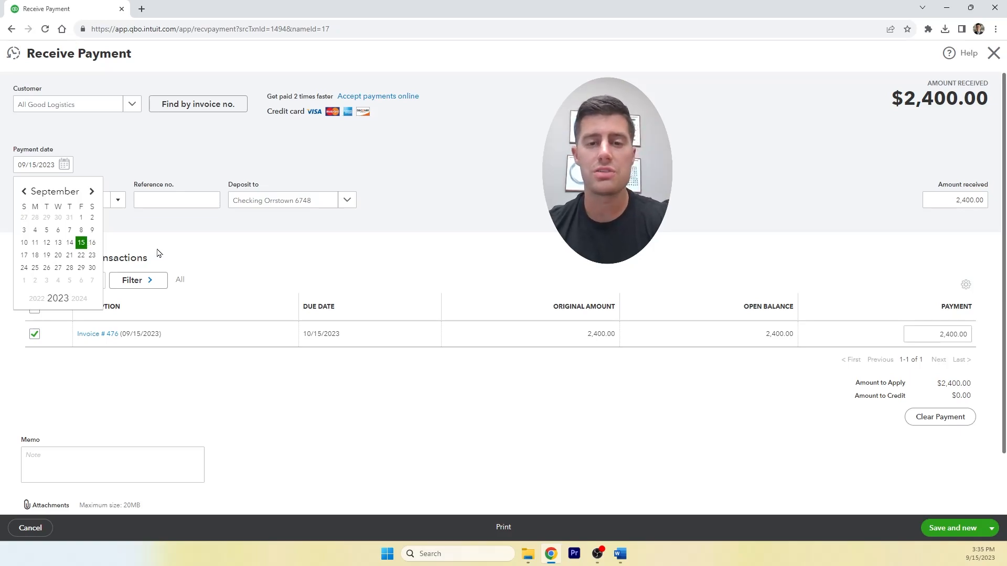
pyautogui.click(370, 219)
# Set the payment's deposit account to Undeposited Funds.
pyautogui.click(347, 201)
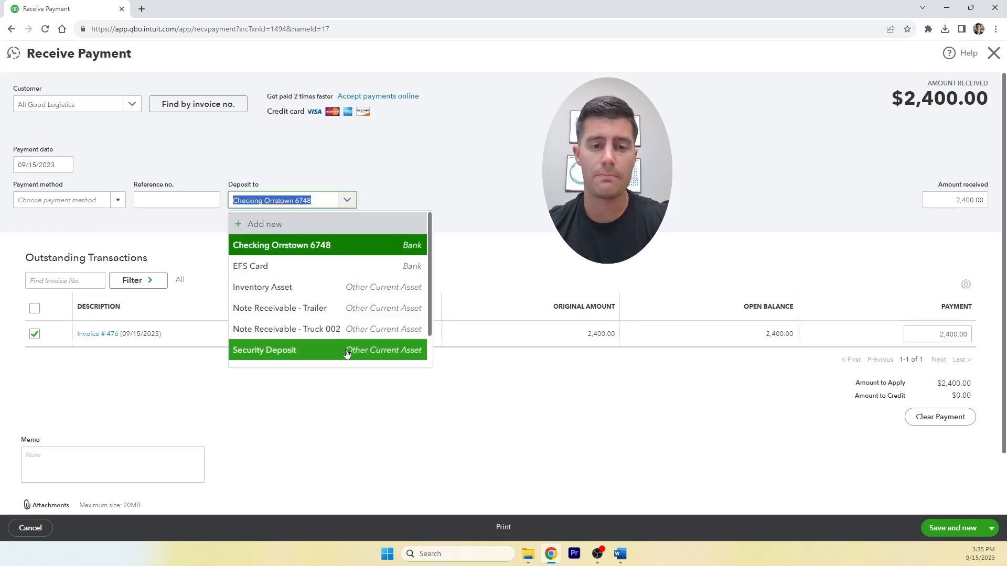
pyautogui.scroll(-1, 346, 353)
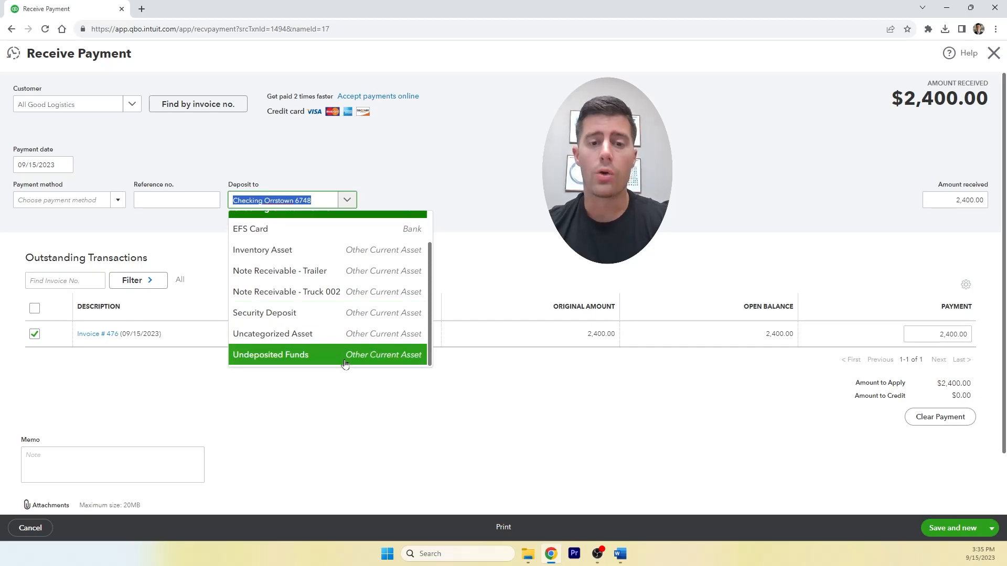
pyautogui.click(297, 357)
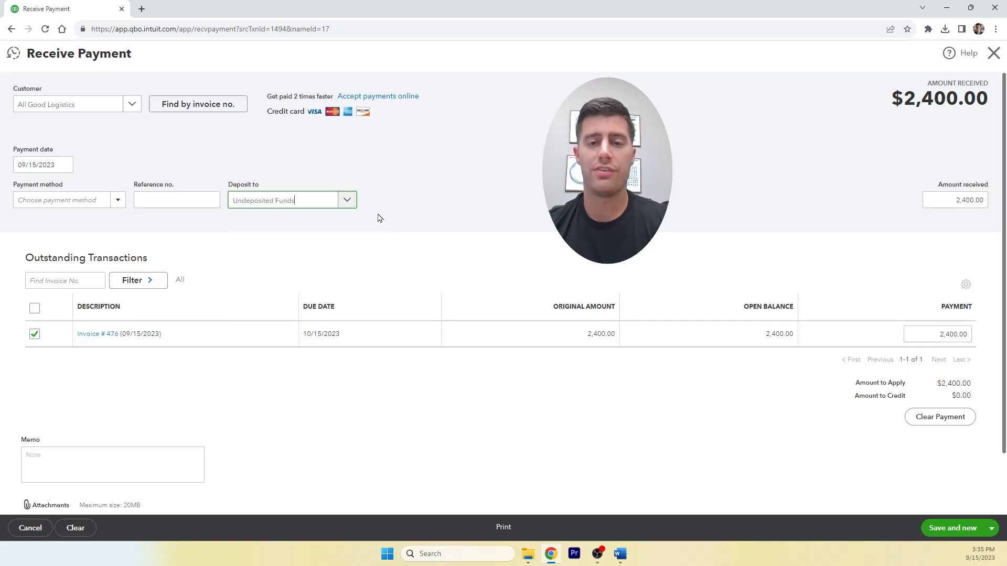
# Set the payment's deposit account to Checking Orrstown and close the payment form without saving.
pyautogui.click(348, 200)
pyautogui.scroll(1, 316, 323)
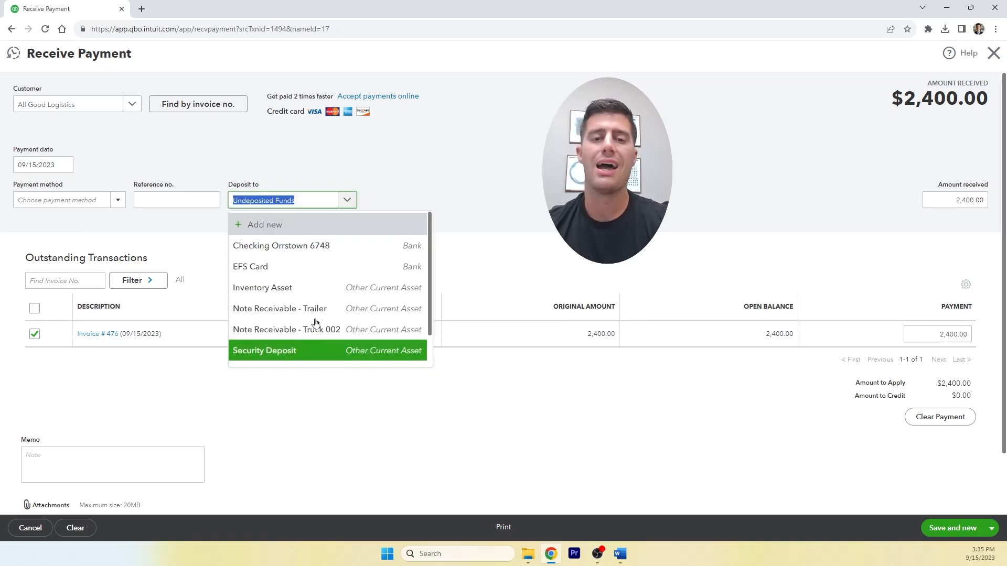
pyautogui.click(336, 247)
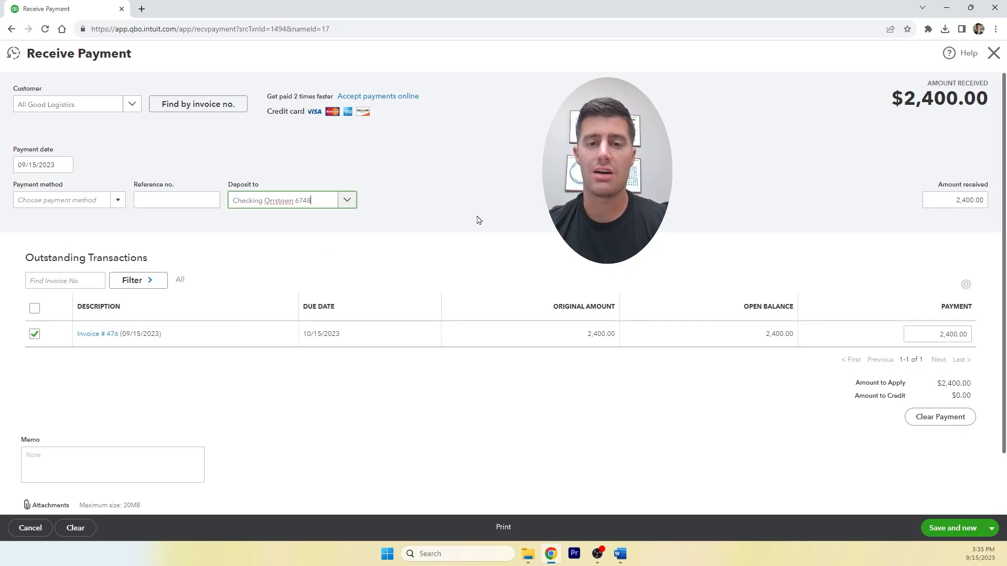
pyautogui.hotkey('alt', 'Tab')
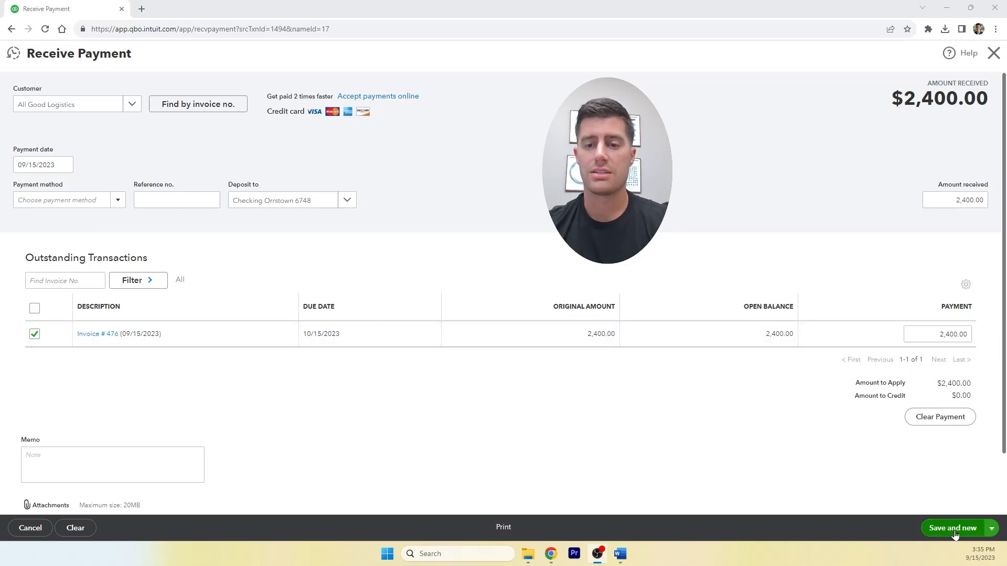
pyautogui.click(992, 528)
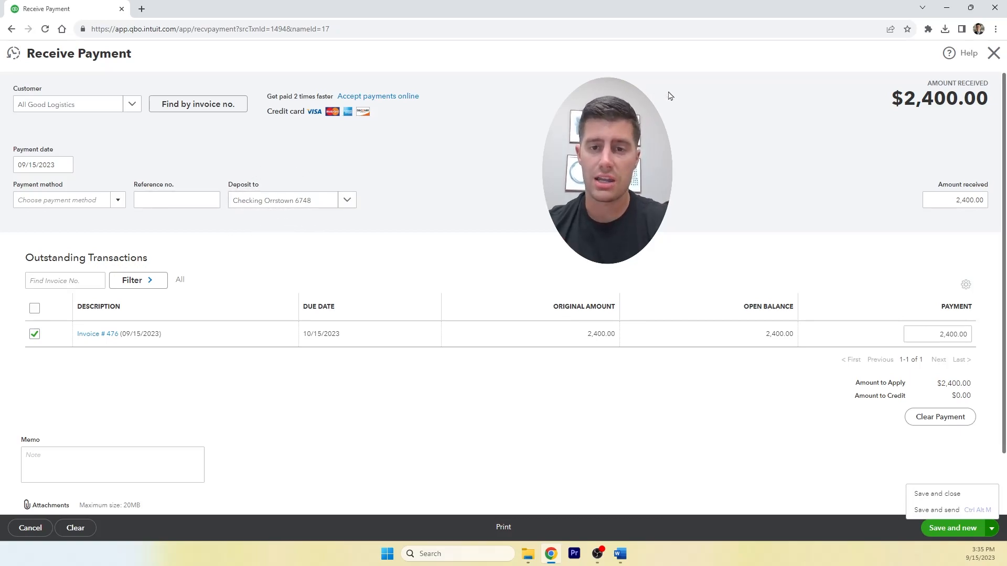
pyautogui.click(993, 54)
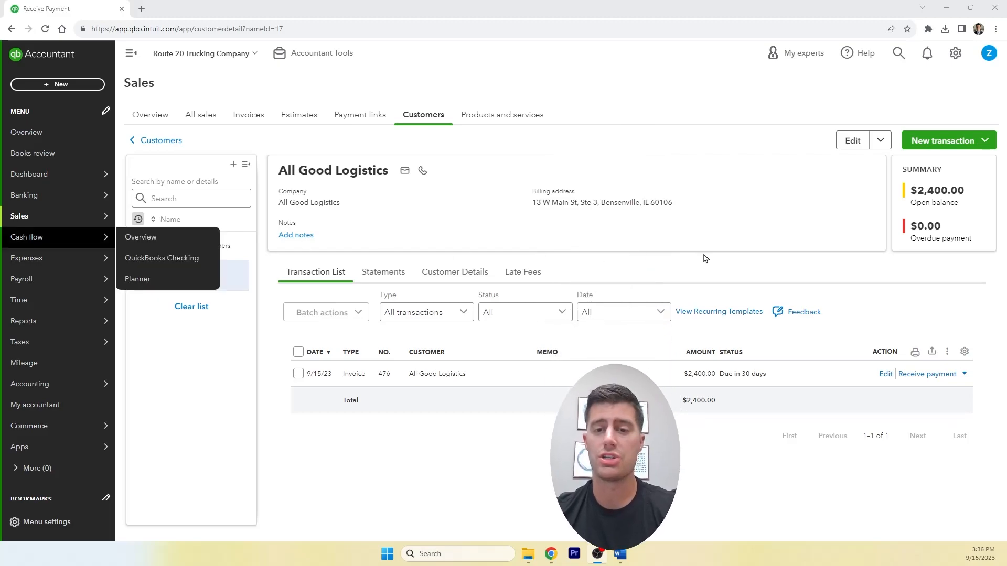
# Edit the Reminders section of the company's Sales settings and turn on automatic invoice reminders.
pyautogui.click(955, 53)
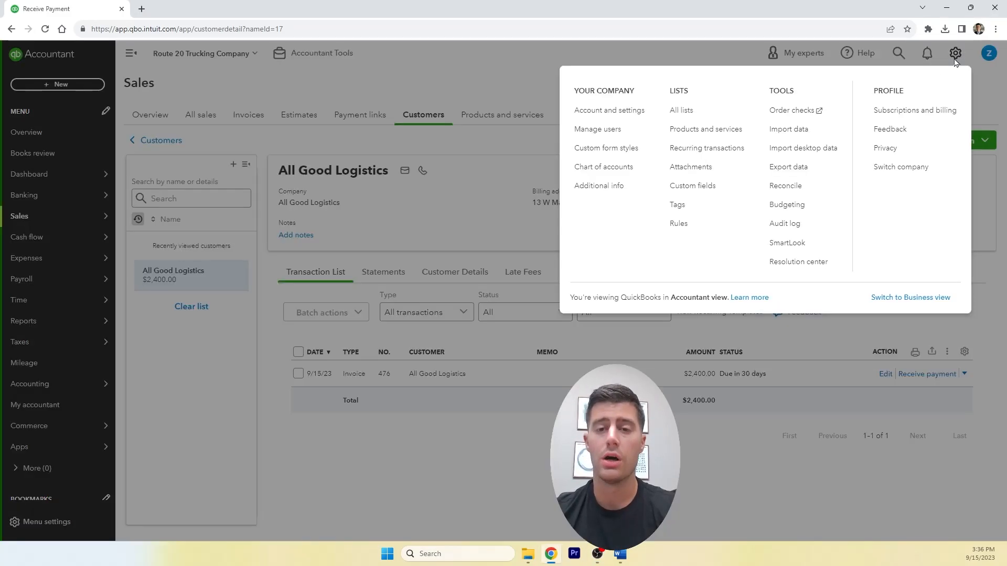
pyautogui.click(617, 116)
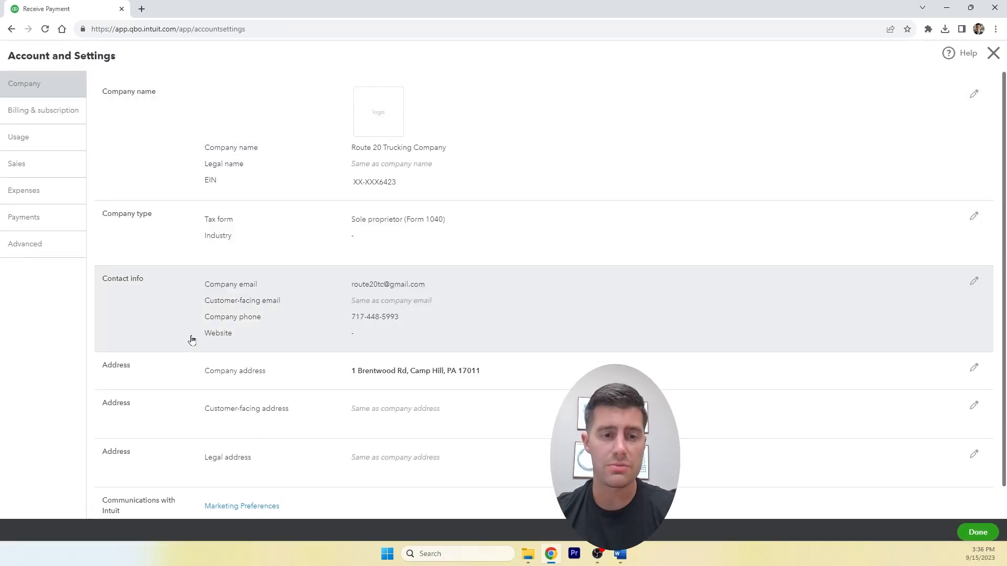
pyautogui.click(26, 169)
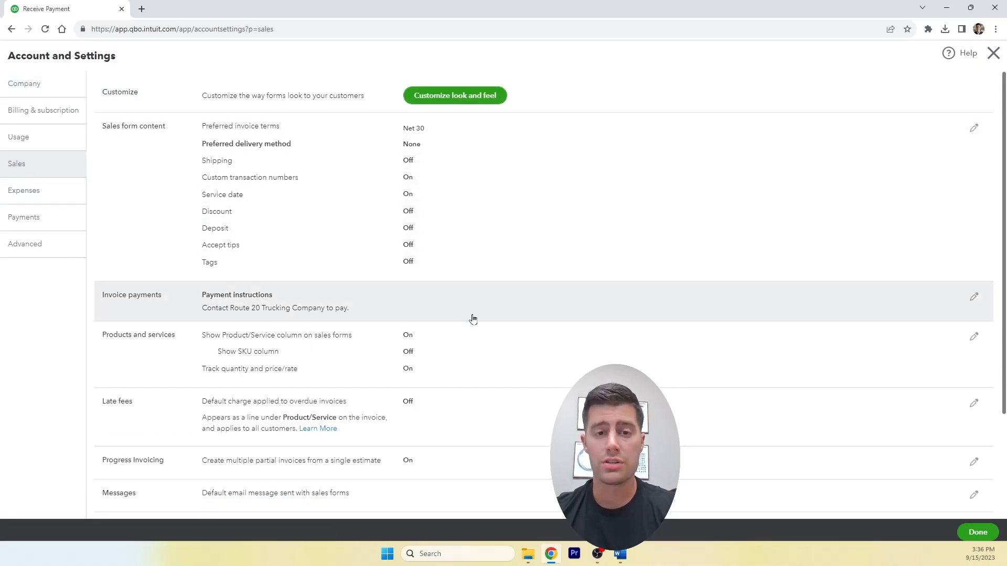
pyautogui.scroll(-3, 473, 319)
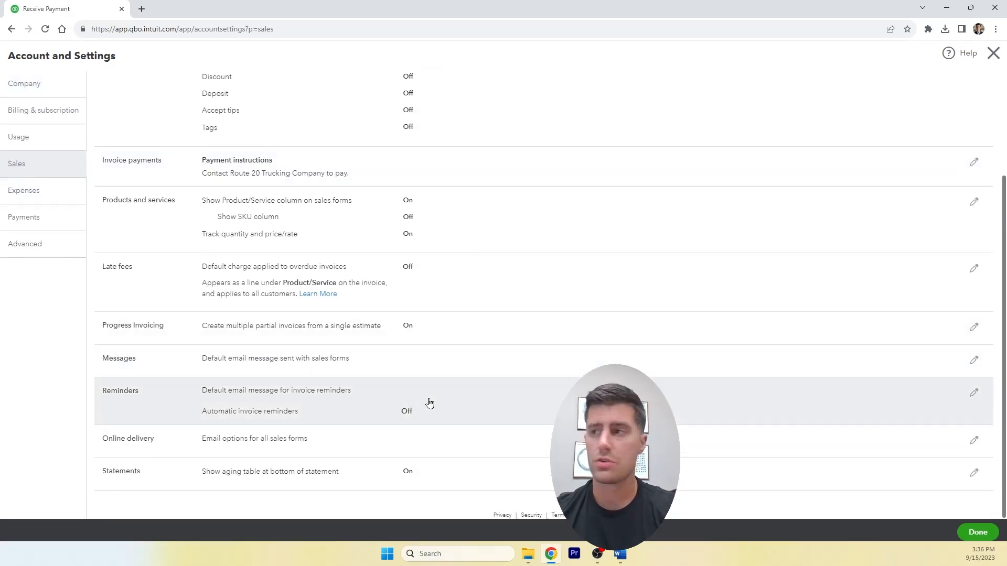
pyautogui.click(351, 407)
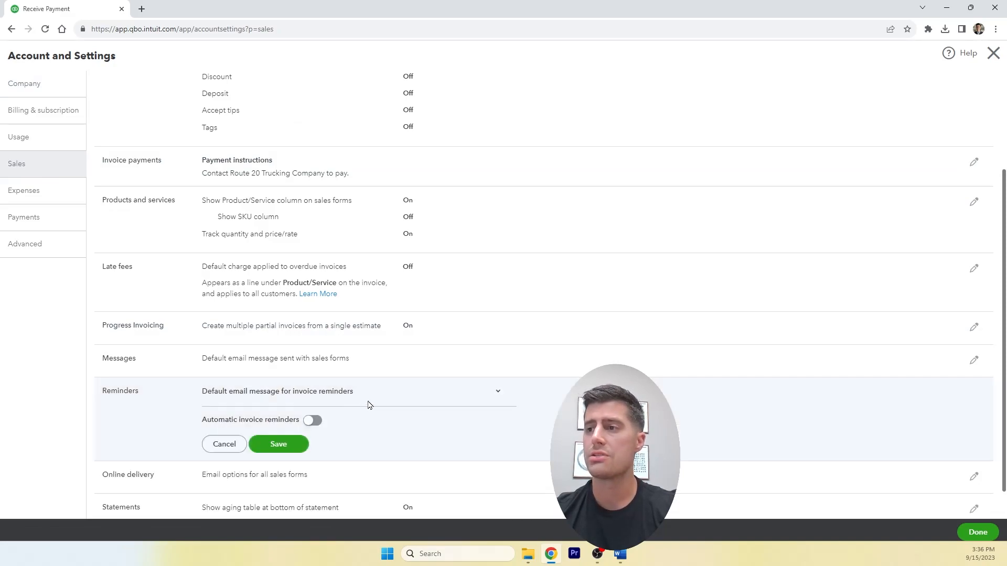
pyautogui.scroll(-1, 367, 420)
pyautogui.click(310, 386)
pyautogui.scroll(-3, 310, 386)
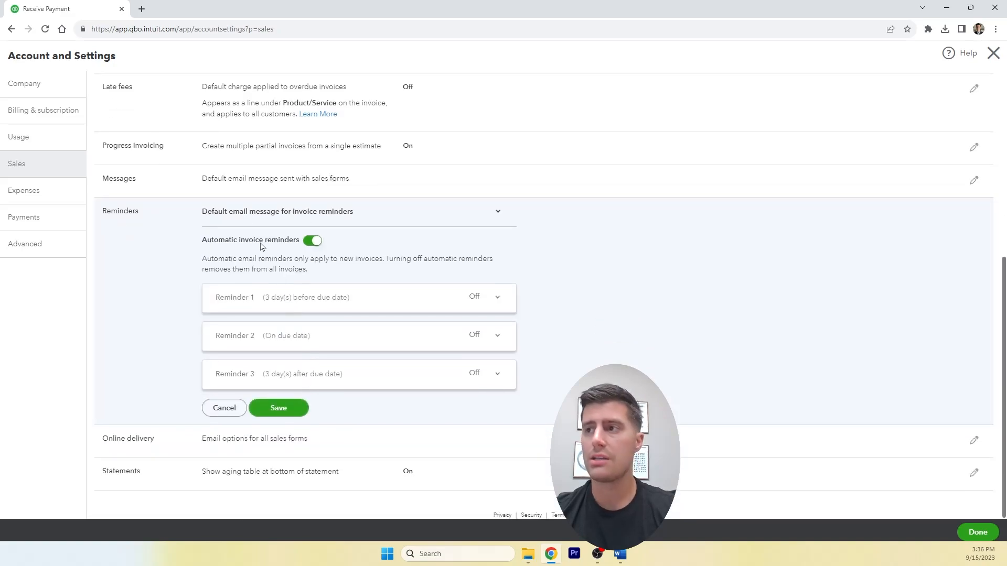
# Turn on Reminder 1 and schedule it for 7 days before the due date.
pyautogui.click(498, 299)
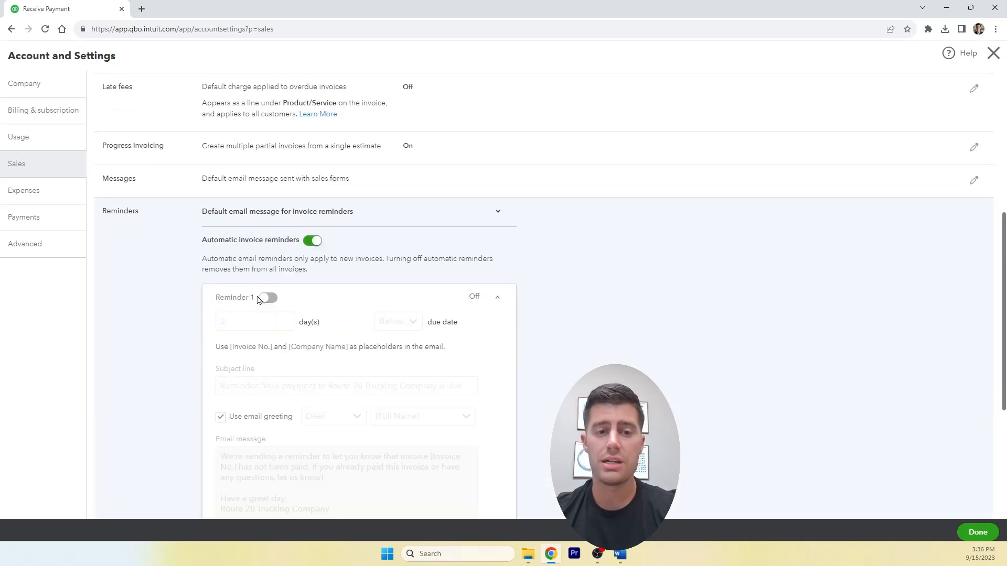
pyautogui.click(268, 299)
pyautogui.scroll(-1, 288, 348)
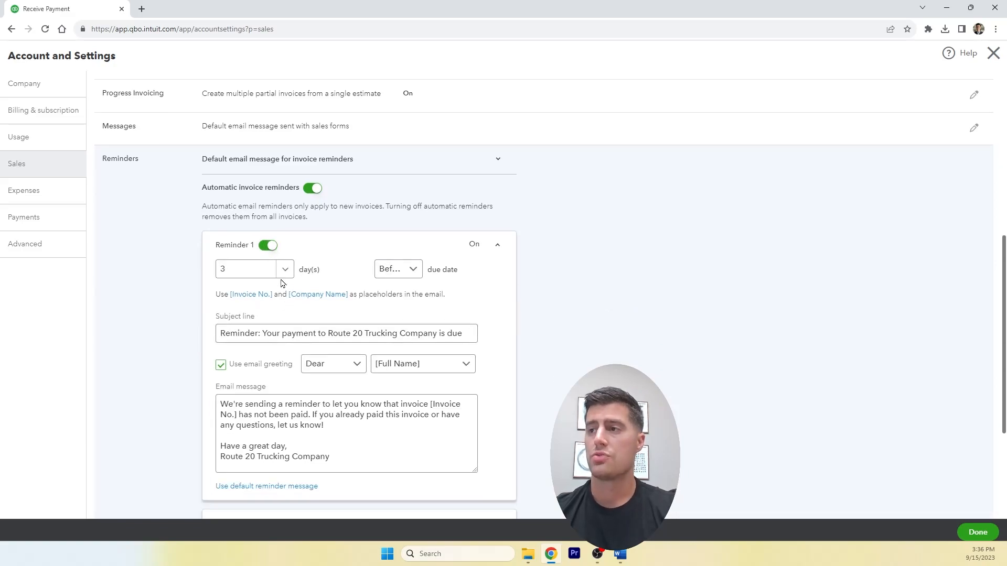
pyautogui.click(286, 270)
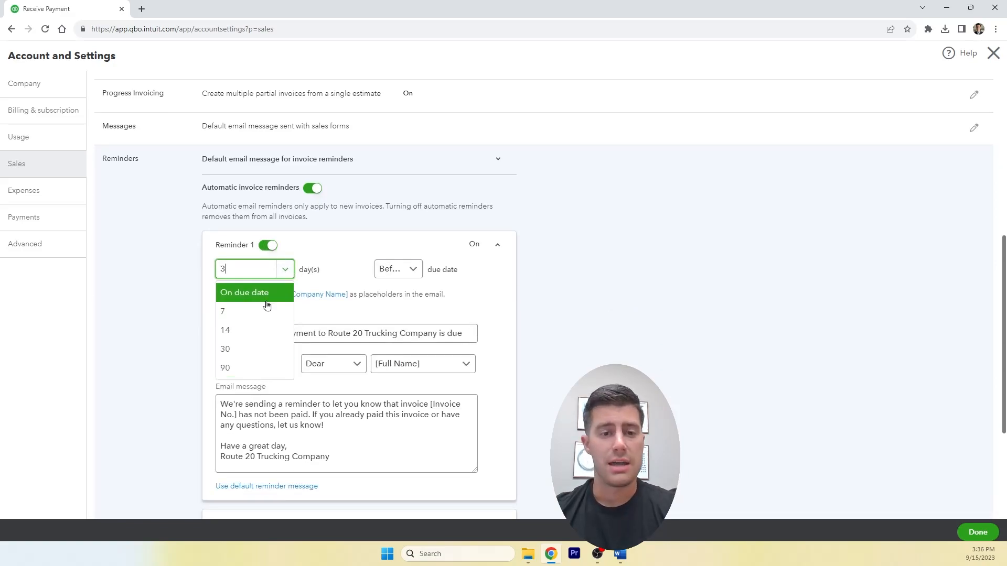
pyautogui.click(261, 319)
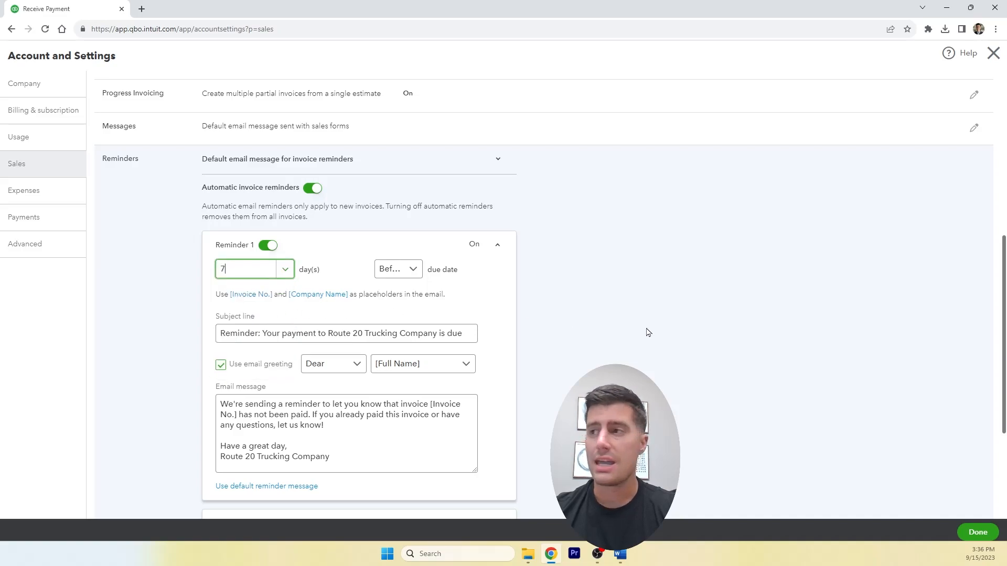
pyautogui.click(413, 270)
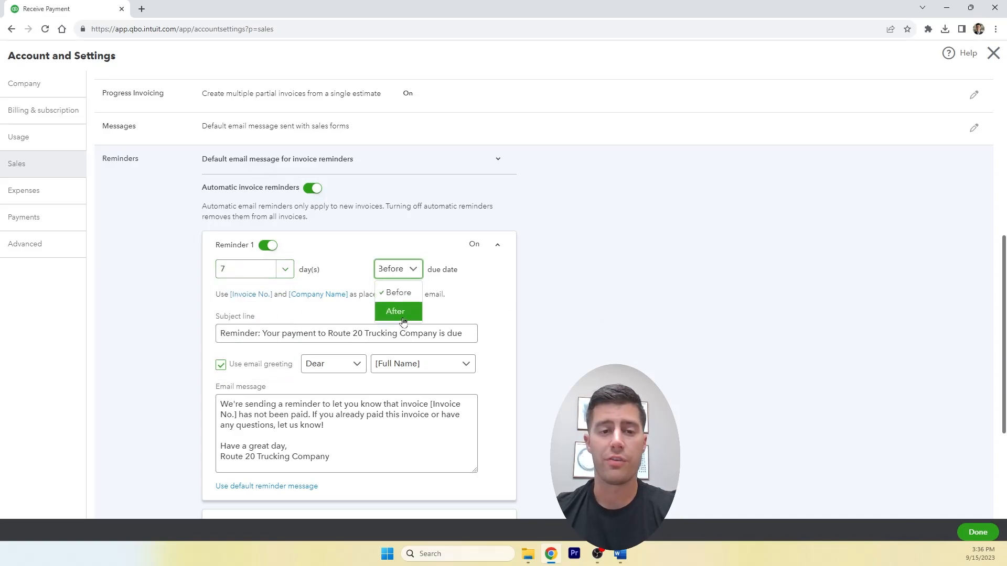
pyautogui.click(481, 280)
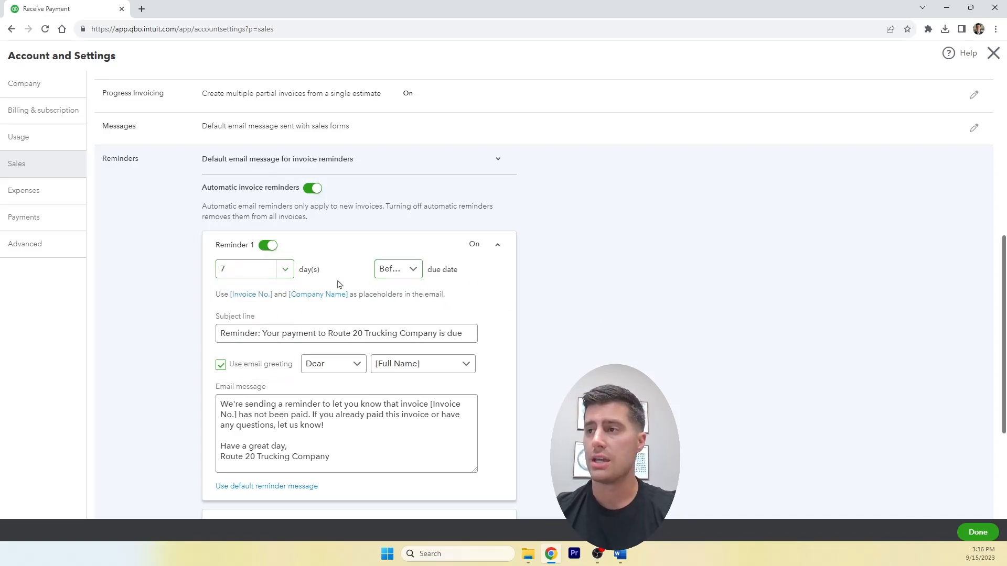
pyautogui.click(286, 270)
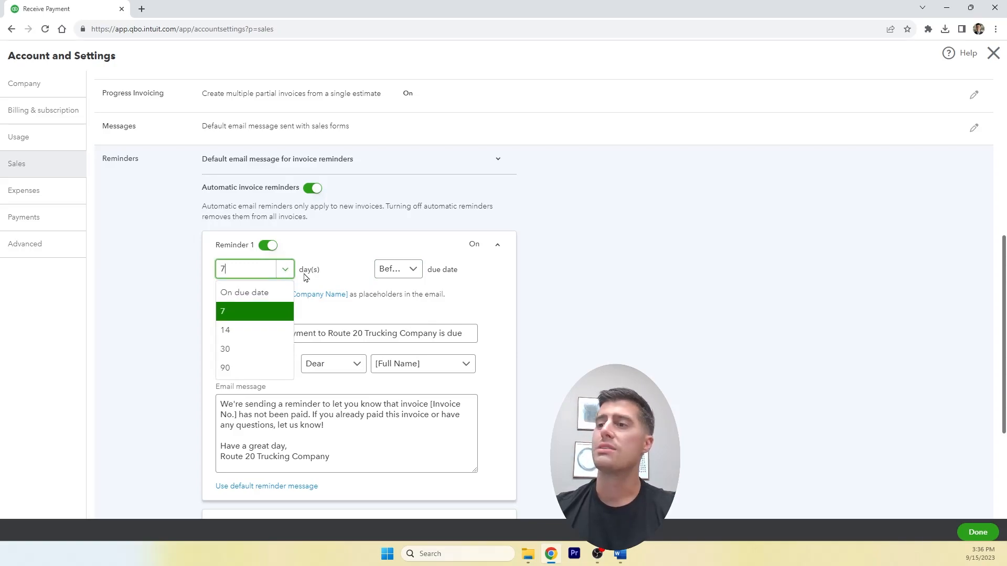
pyautogui.click(261, 316)
pyautogui.click(412, 270)
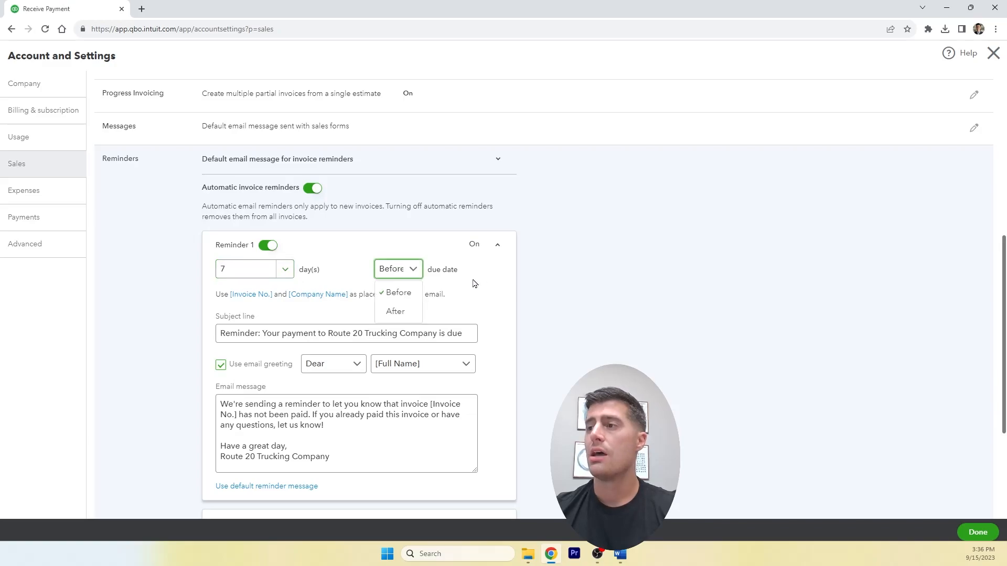
pyautogui.click(491, 287)
# Turn on Reminder 2, leaving it scheduled on the due date.
pyautogui.scroll(-3, 488, 367)
pyautogui.click(494, 373)
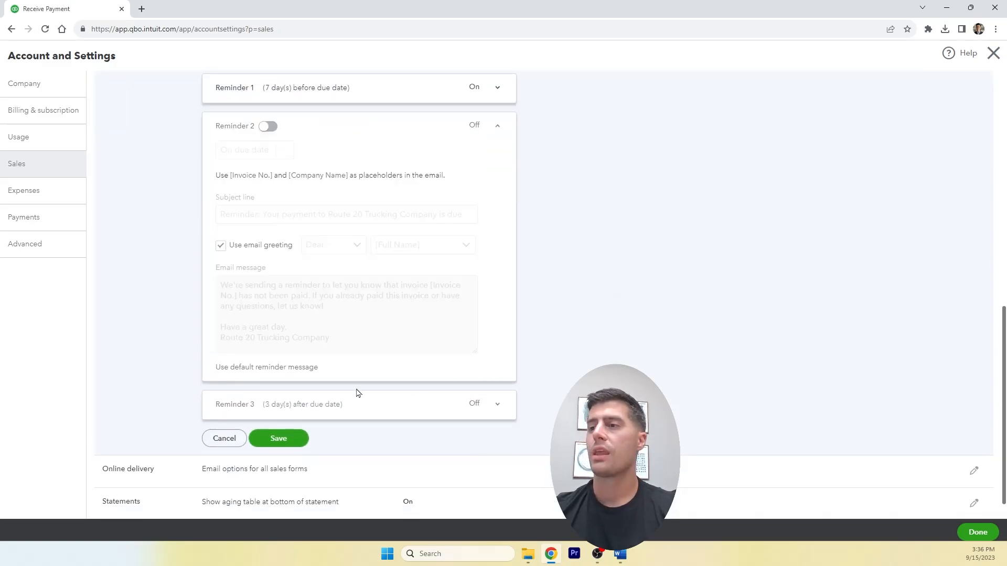
pyautogui.click(268, 126)
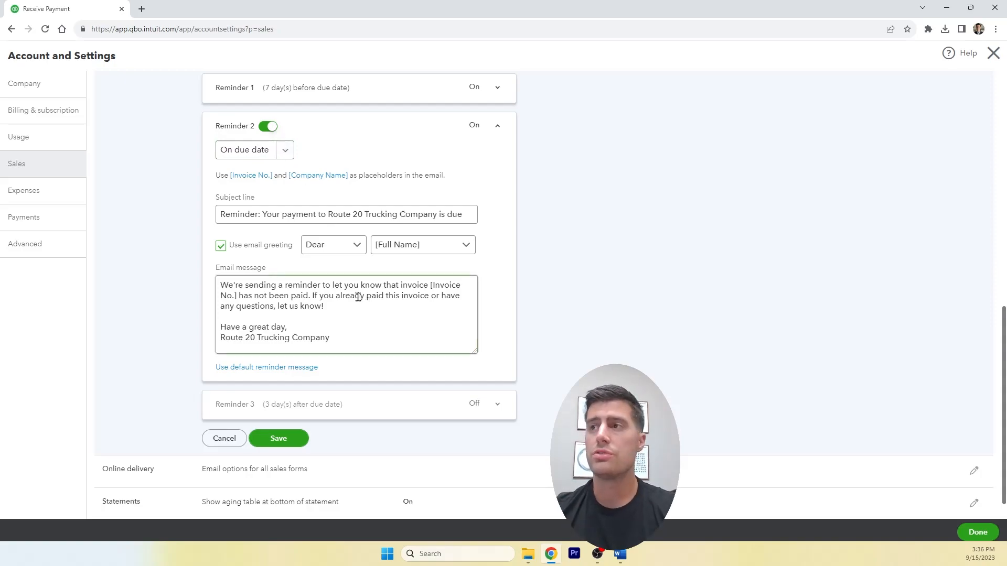
pyautogui.scroll(-1, 352, 378)
pyautogui.scroll(-1, 367, 380)
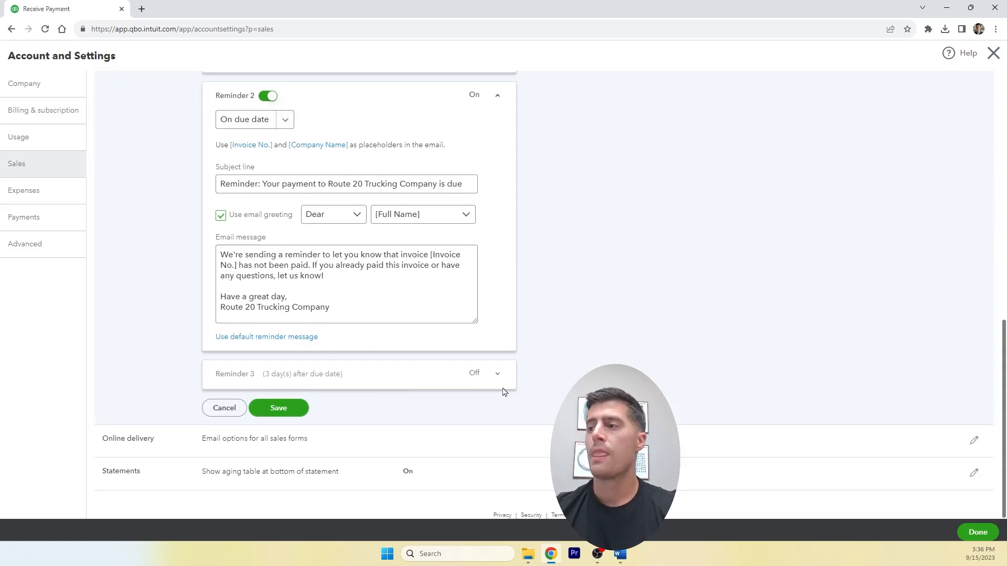
# Turn on Reminder 3, schedule it for 7 days after the due date, and close the account settings without saving.
pyautogui.click(496, 375)
pyautogui.click(268, 134)
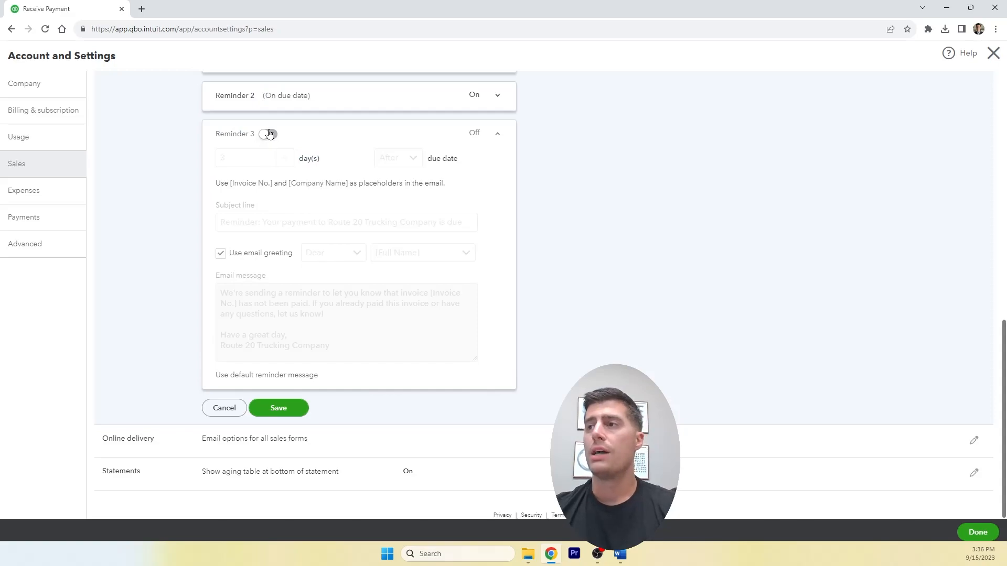
pyautogui.click(285, 158)
pyautogui.click(286, 225)
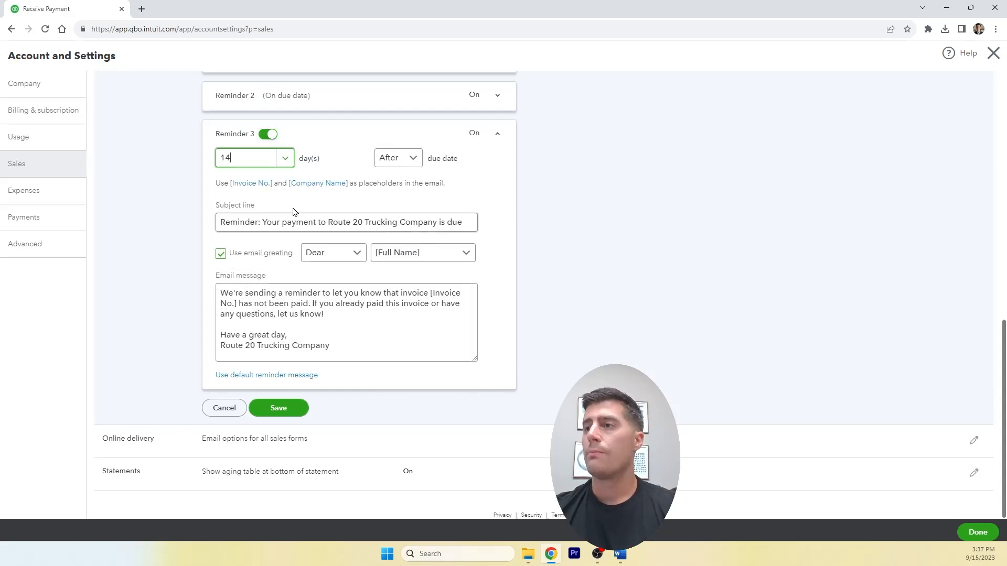
pyautogui.click(284, 158)
pyautogui.click(258, 203)
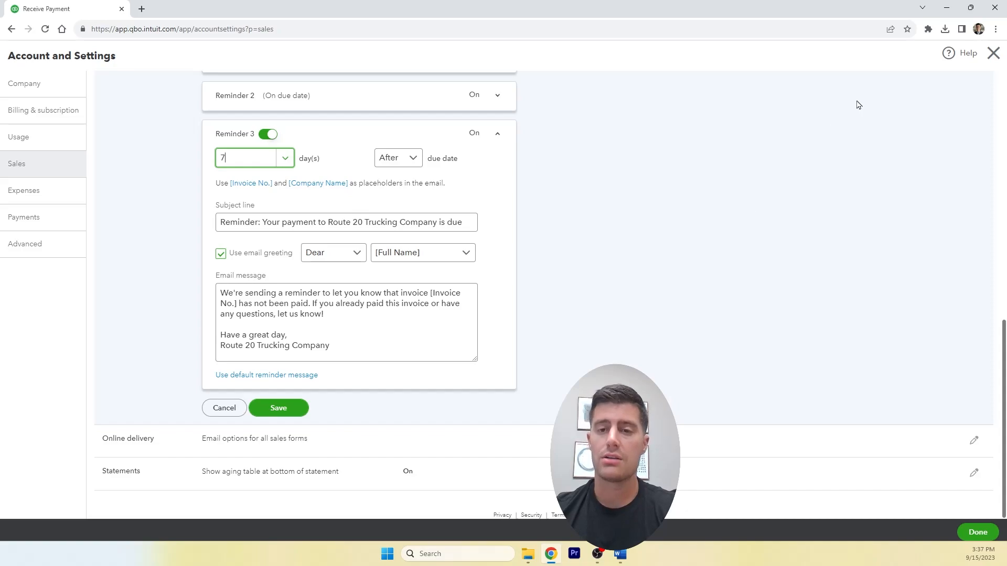
pyautogui.click(994, 54)
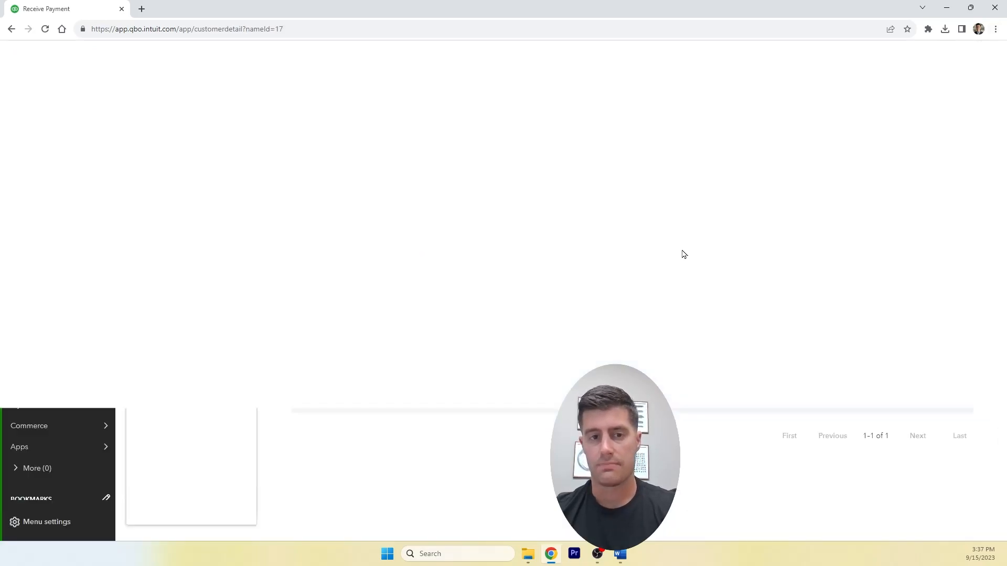